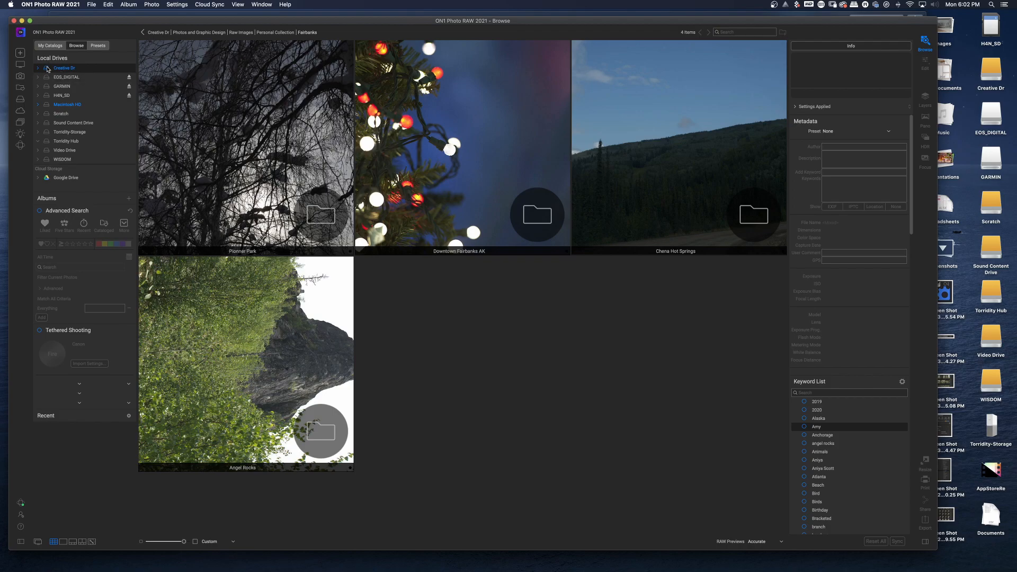
Open the Pionner Park folder in the Fairbanks personal collection on the Creative Dr drive.
left_click(47, 69)
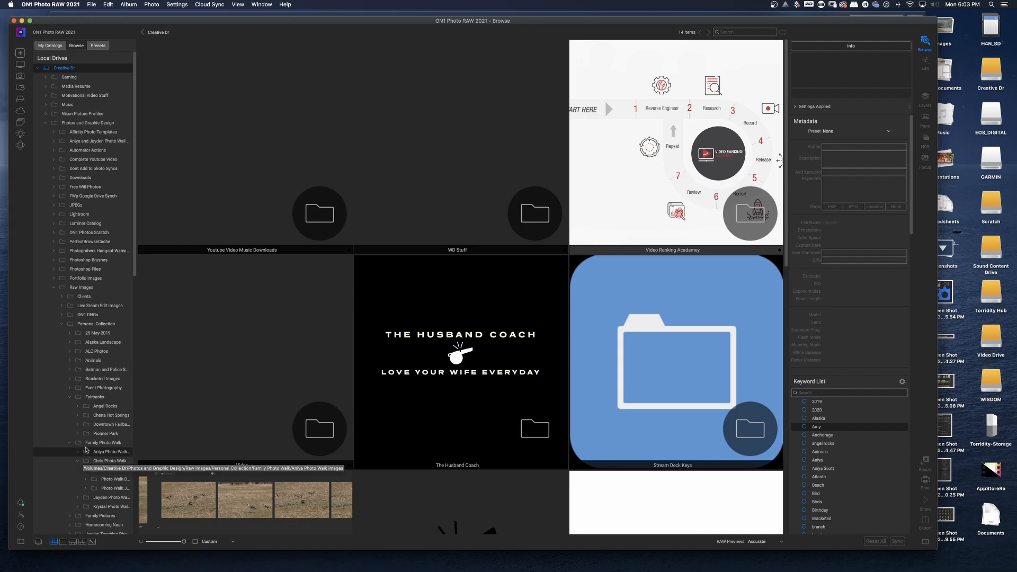
left_click(90, 446)
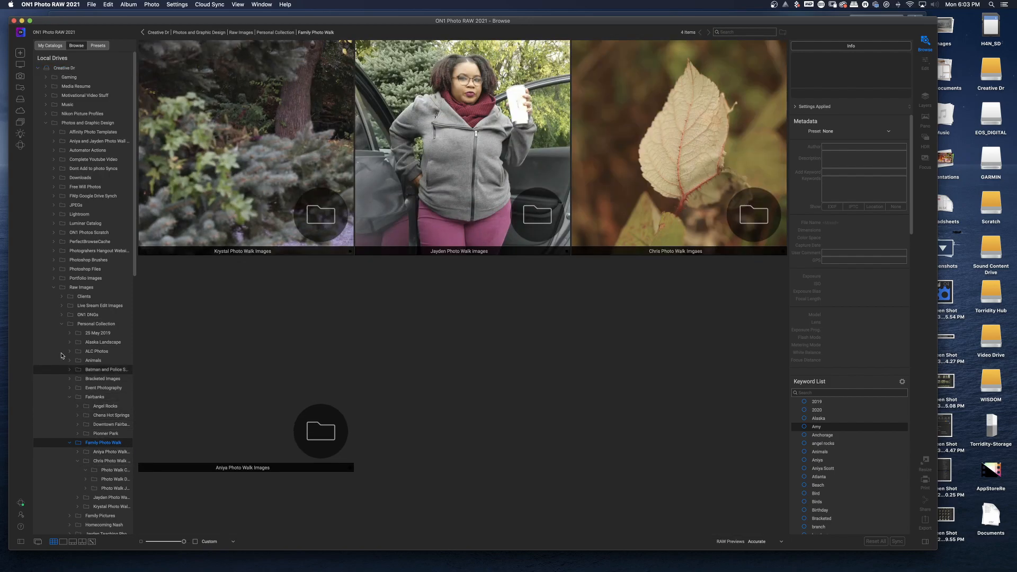
left_click(103, 435)
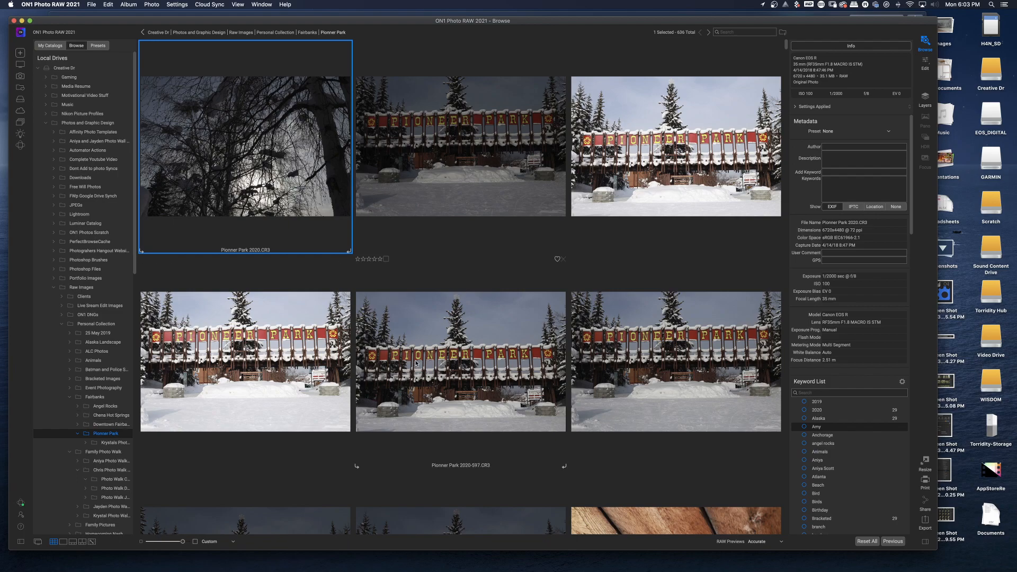
Select the wood-plank photo Pionner Park 2020-591.CR3 in the folder and open it for editing.
scroll(431, 349, "down", 3)
scroll(431, 350, "down", 12)
scroll(431, 350, "up", 4)
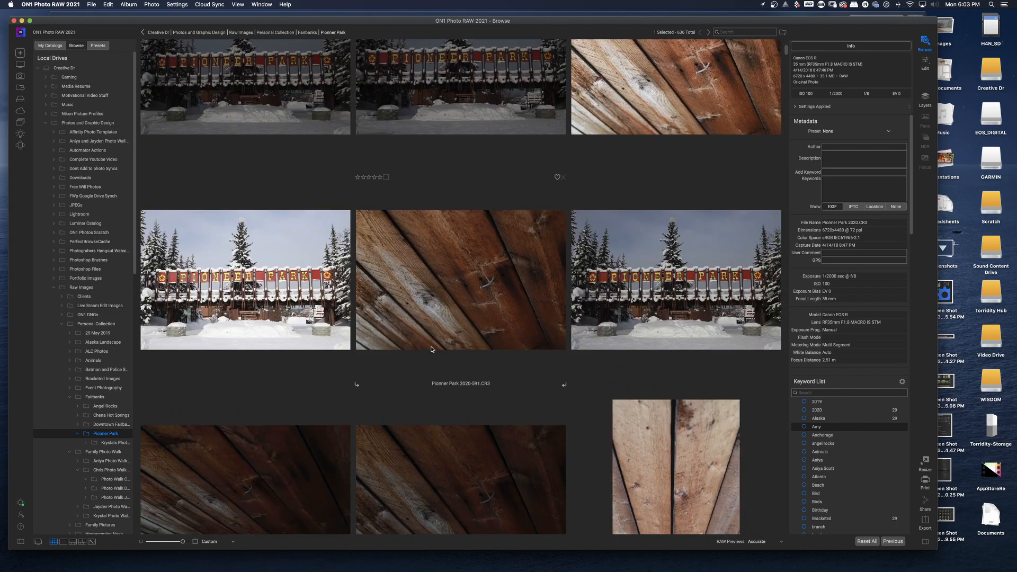
left_click(495, 393)
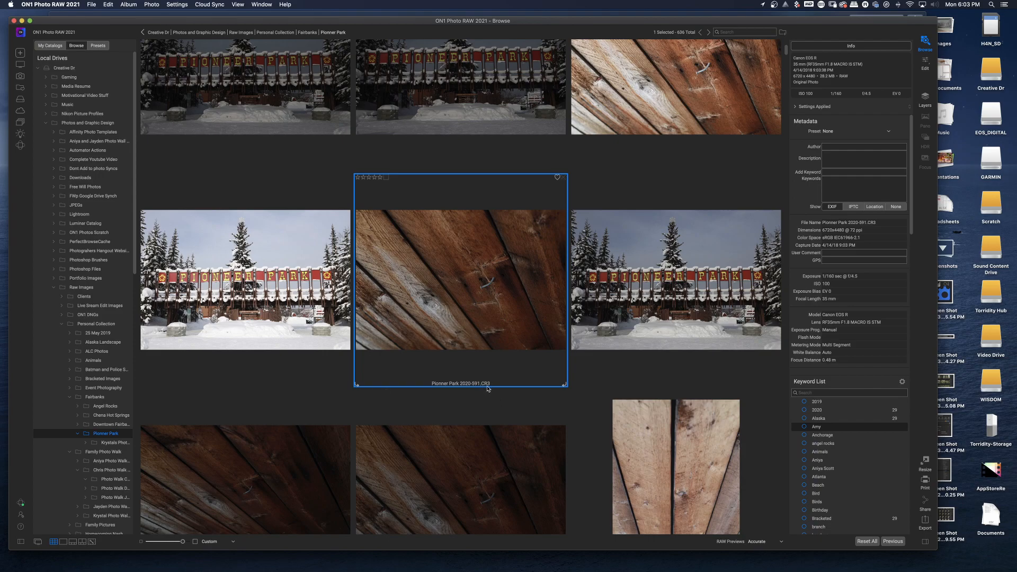
left_click(925, 63)
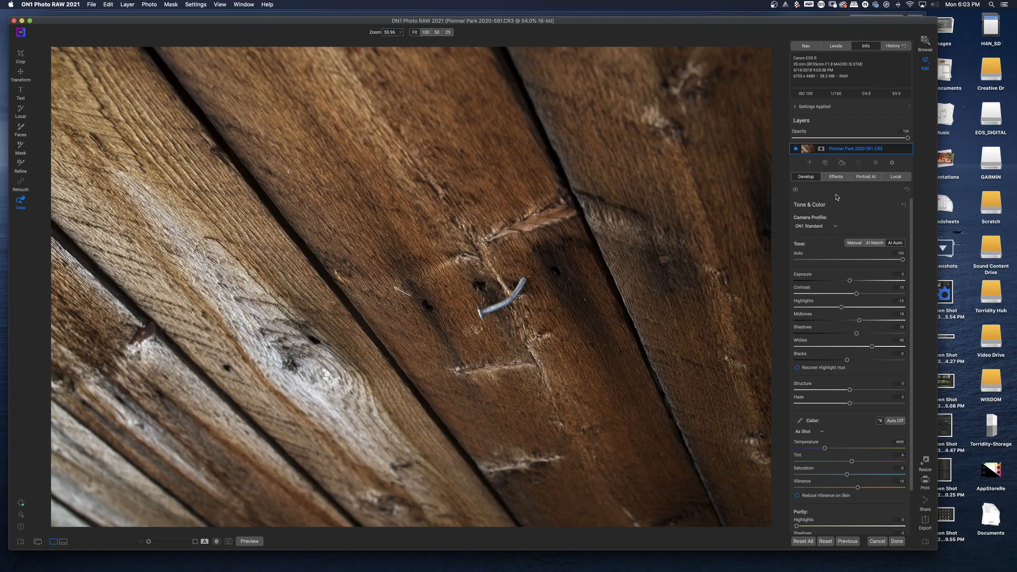
Add a Bleach Bypass effect filter to the wood-plank photo with the Strong preset.
left_click(839, 178)
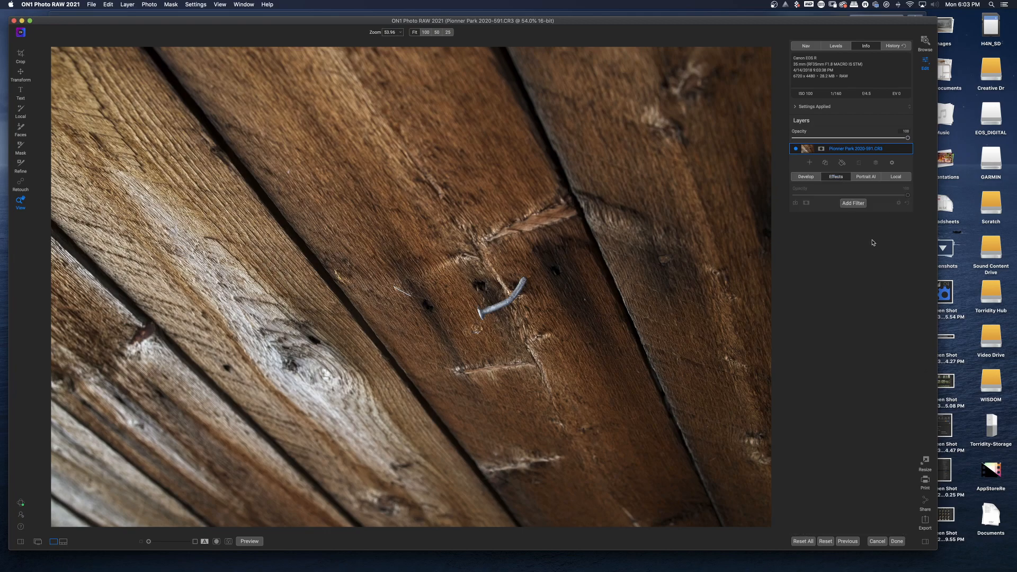
left_click(854, 204)
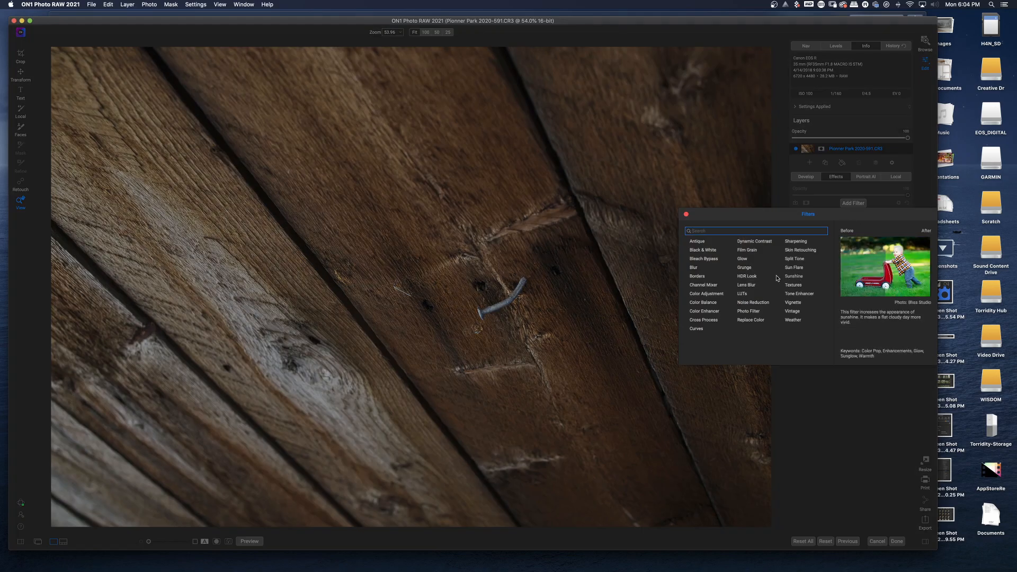
left_click(710, 259)
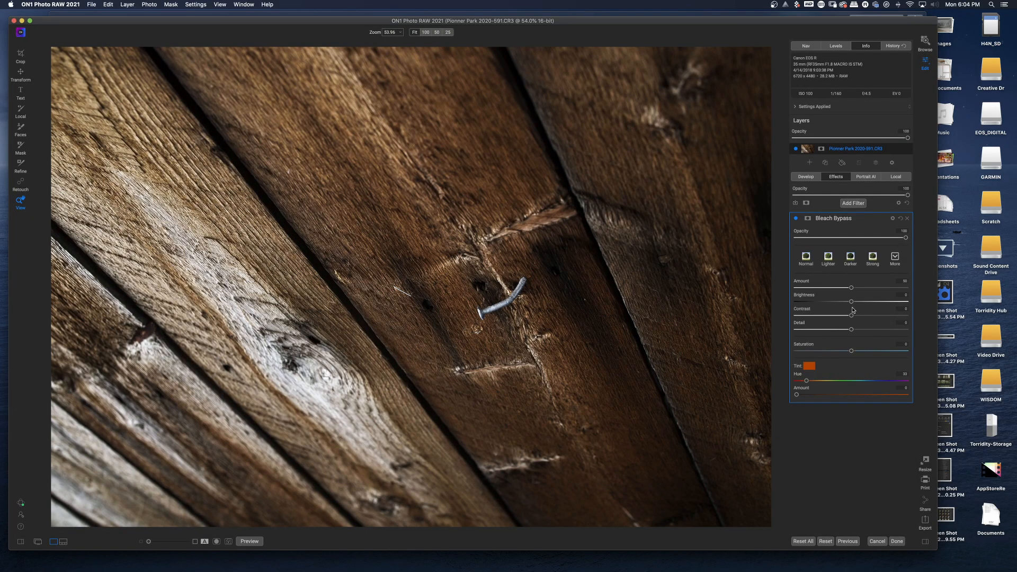
left_click(872, 259)
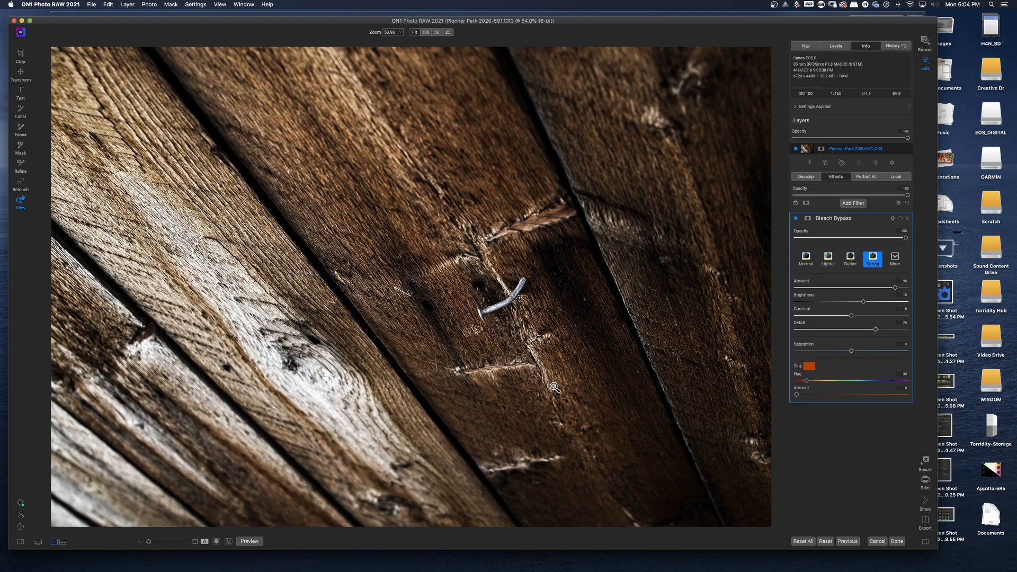
Compare the edit with the original photo, and finish editing to return to browsing.
key("backslash")
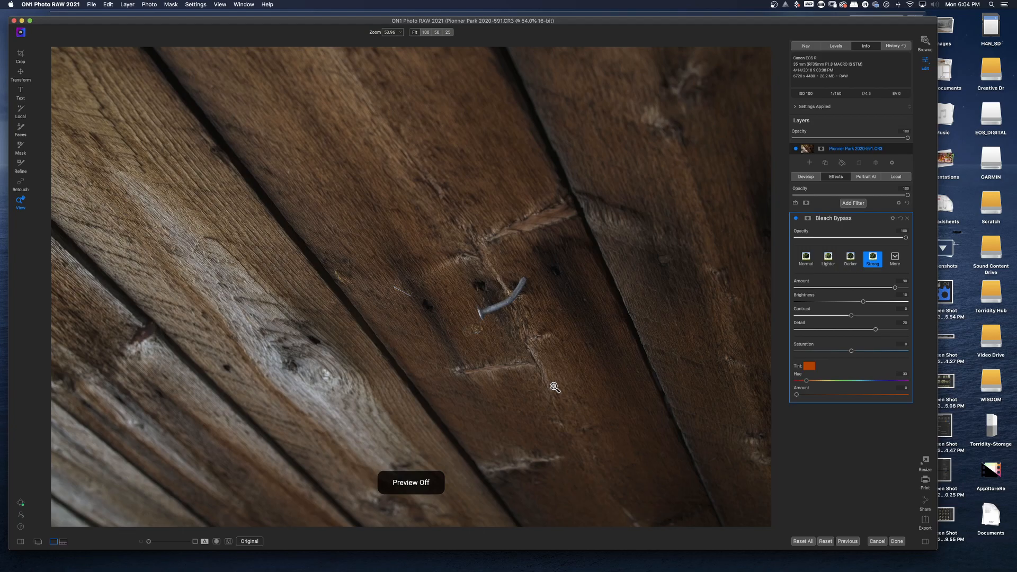
key("backslash")
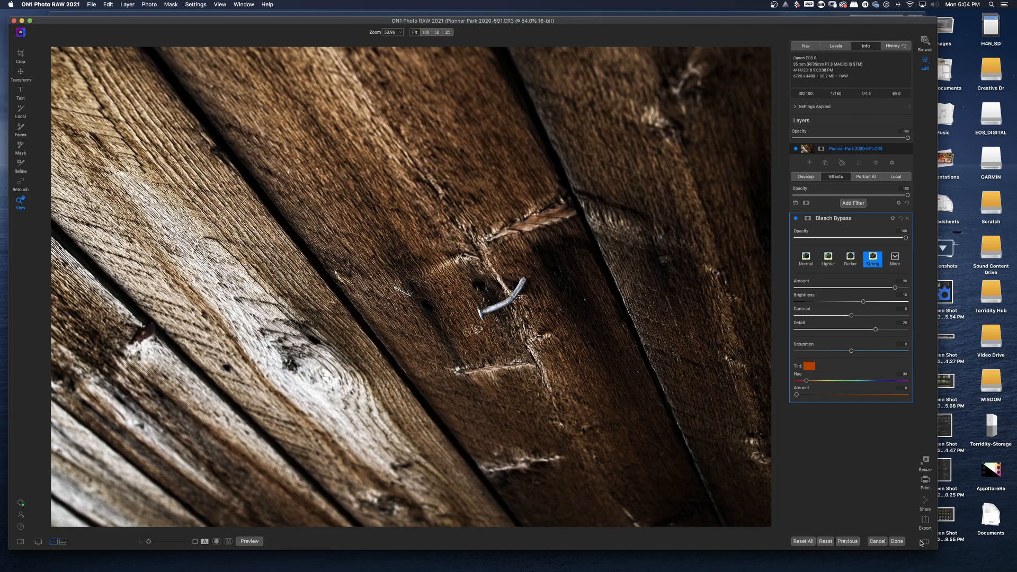
left_click(898, 542)
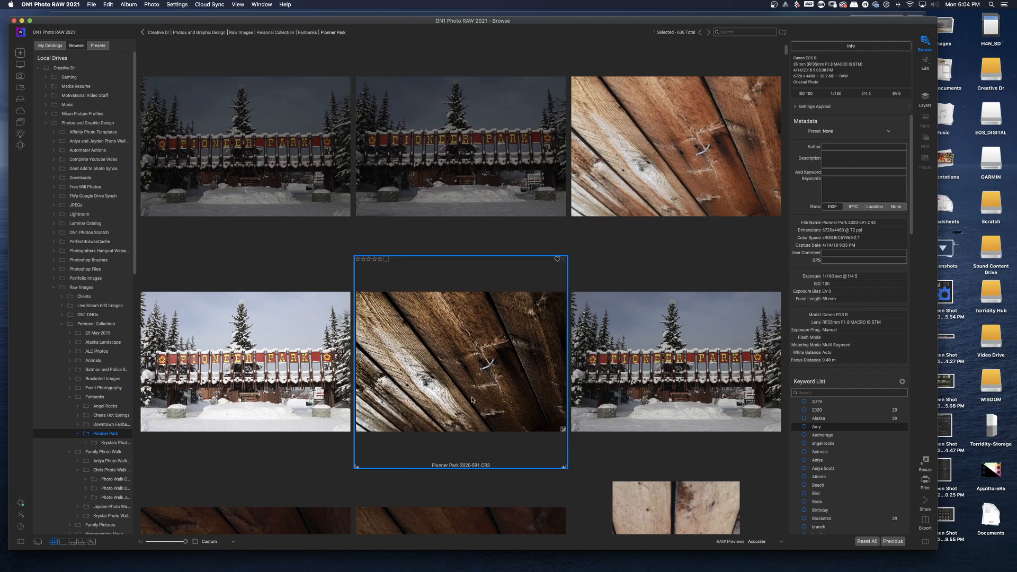
Reveal the edited photo's raw file in Finder and check it in a Quick Look preview.
right_click(457, 345)
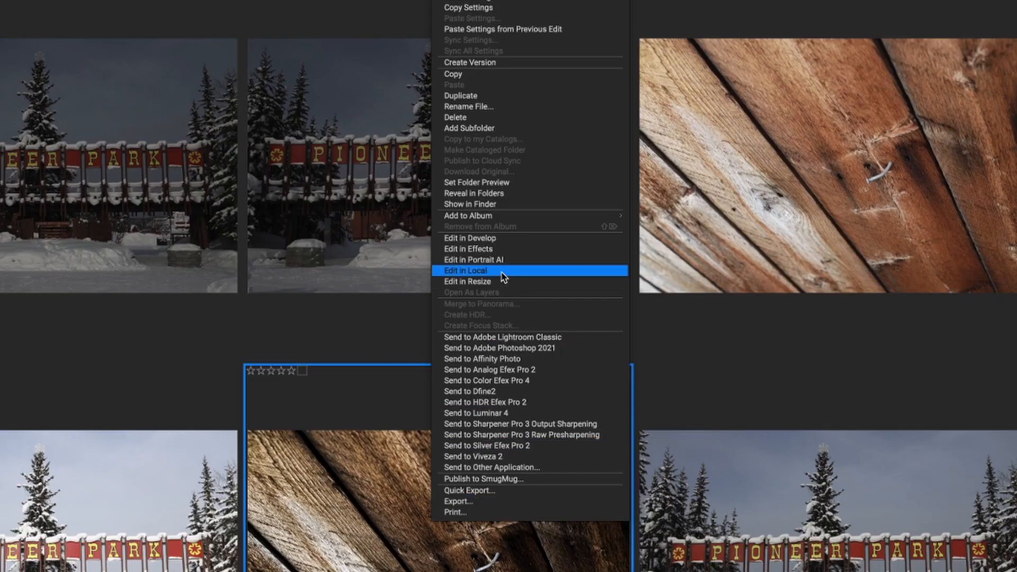
mouse_move(479, 176)
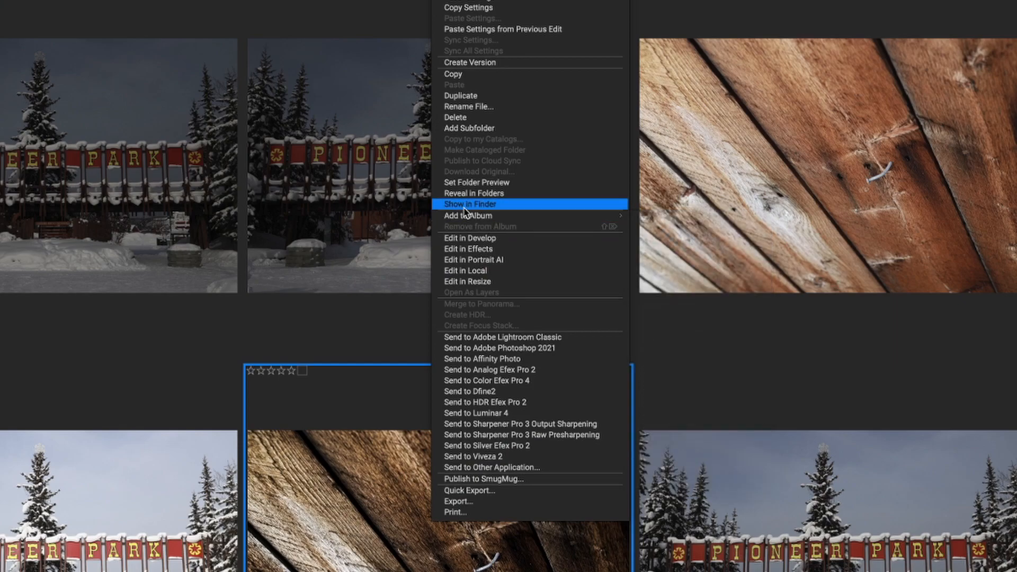
left_click(466, 204)
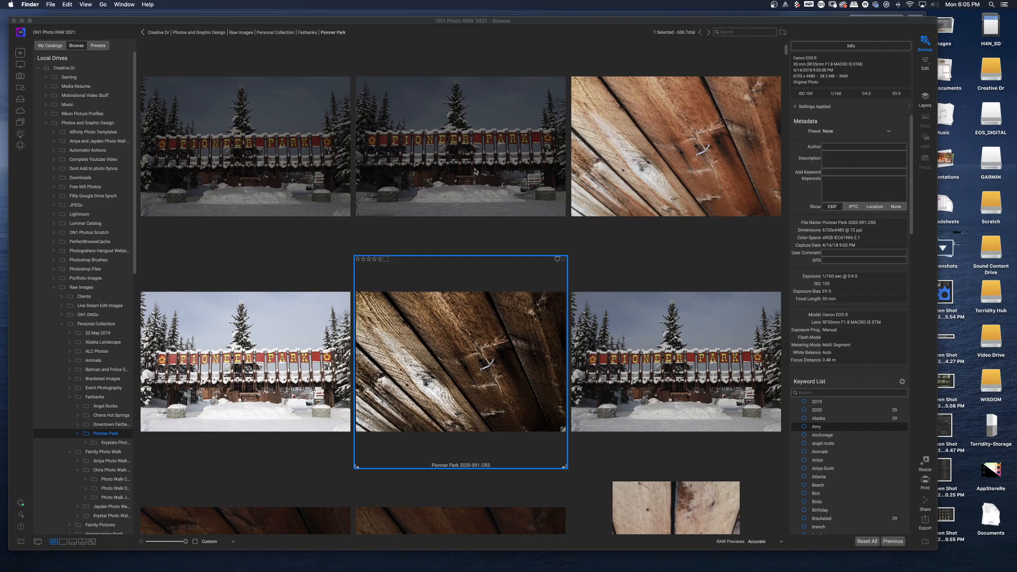
key("space")
key("Down")
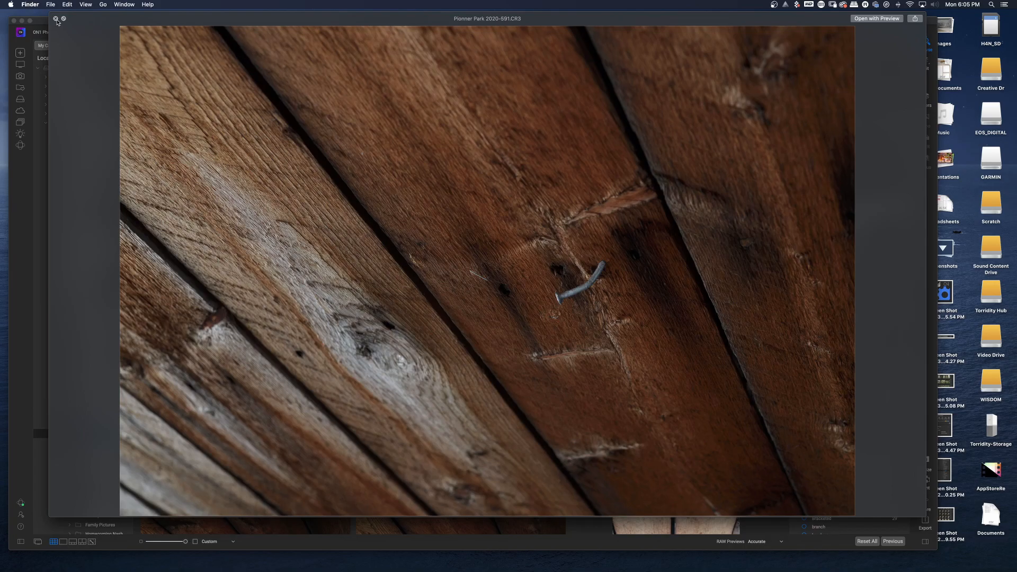
left_click(56, 20)
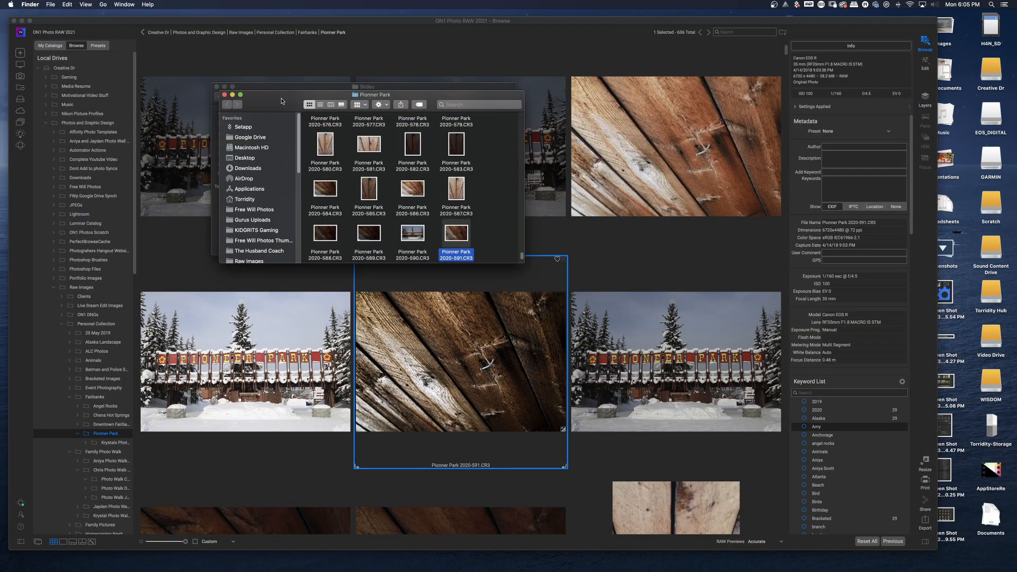
Locate and select the sidecar file Pionner Park 2020-591.on1 in the Finder folder.
mouse_move(281, 101)
left_mouse_down()
mouse_move(437, 187)
mouse_move(550, 174)
mouse_move(493, 175)
mouse_move(402, 138)
mouse_move(584, 197)
mouse_move(527, 172)
mouse_move(302, 137)
mouse_move(266, 84)
mouse_move(284, 89)
left_mouse_up()
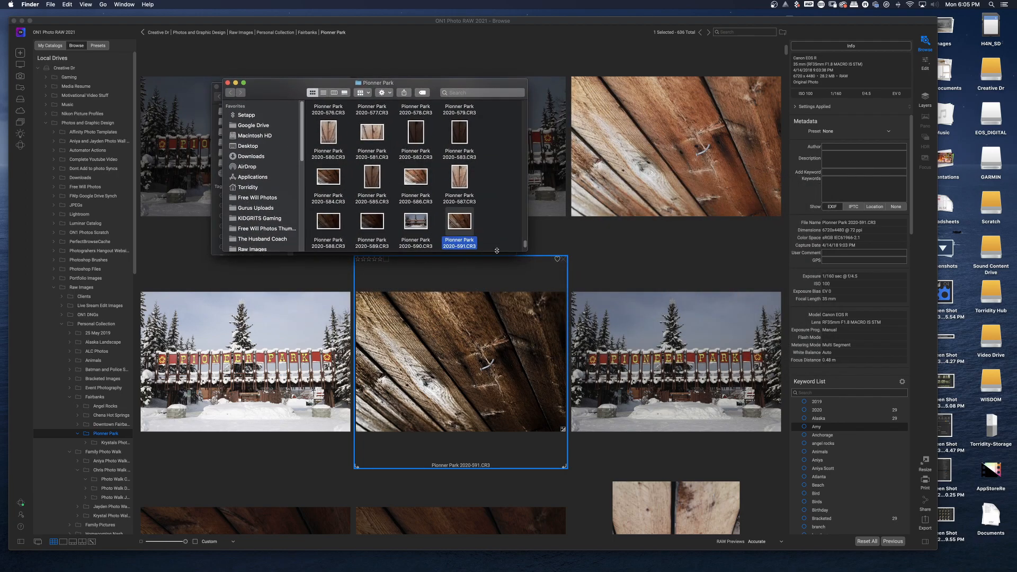
scroll(489, 228, "down", 3)
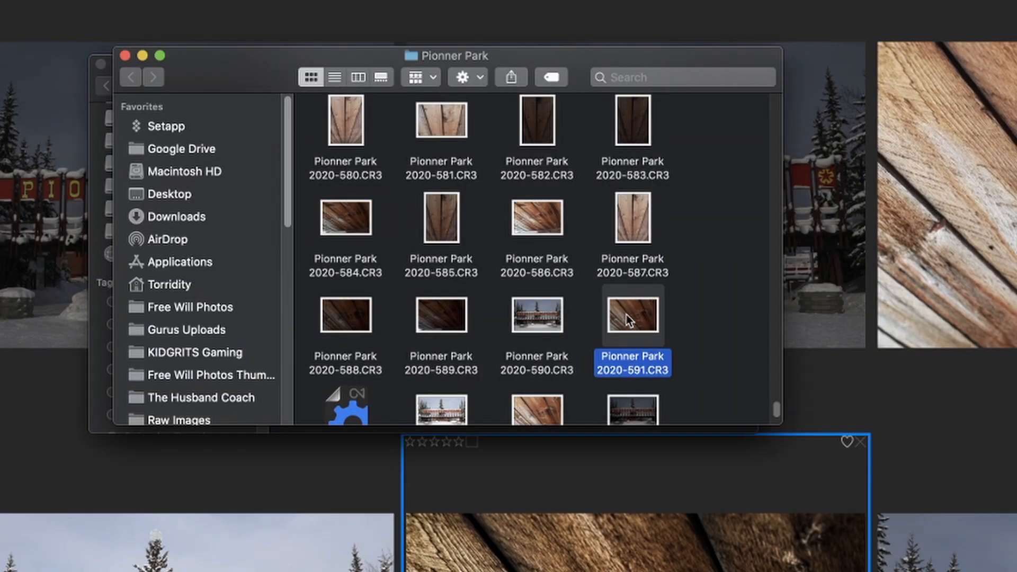
scroll(624, 323, "down", 2)
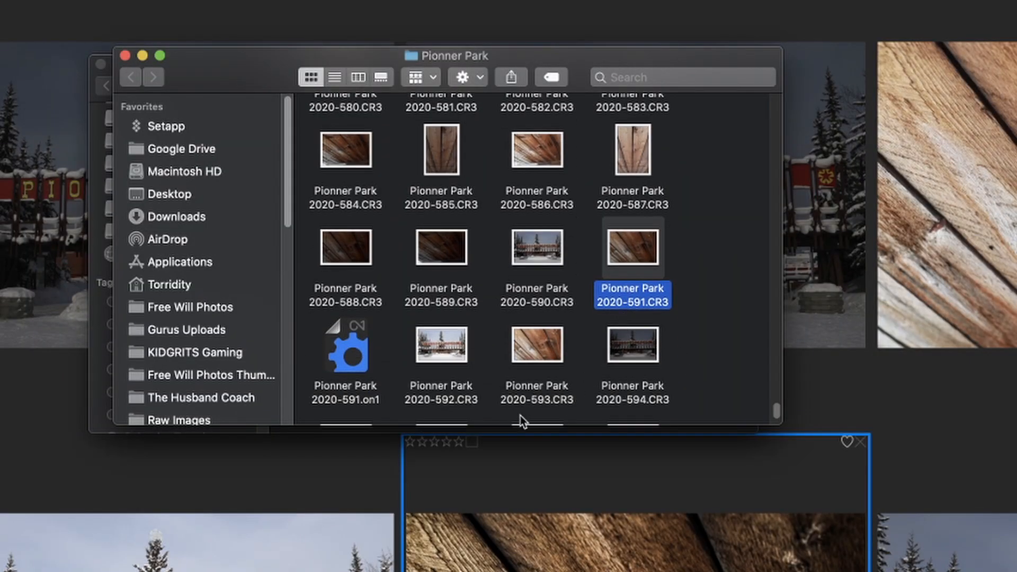
left_click(346, 351)
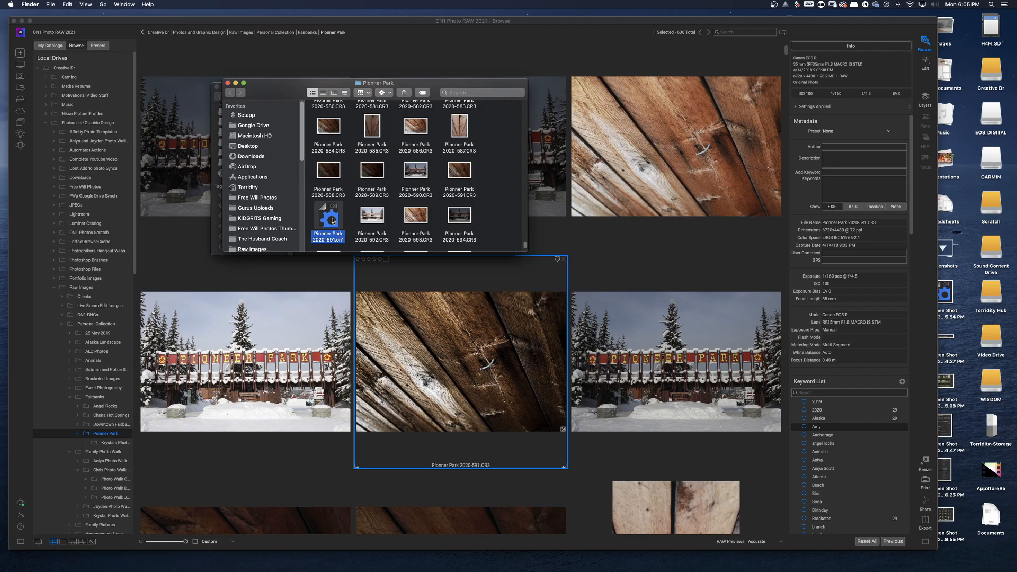
Examine the file information of Pionner Park 2020-591.on1, including its kind and size, and close the info window.
right_click(332, 220)
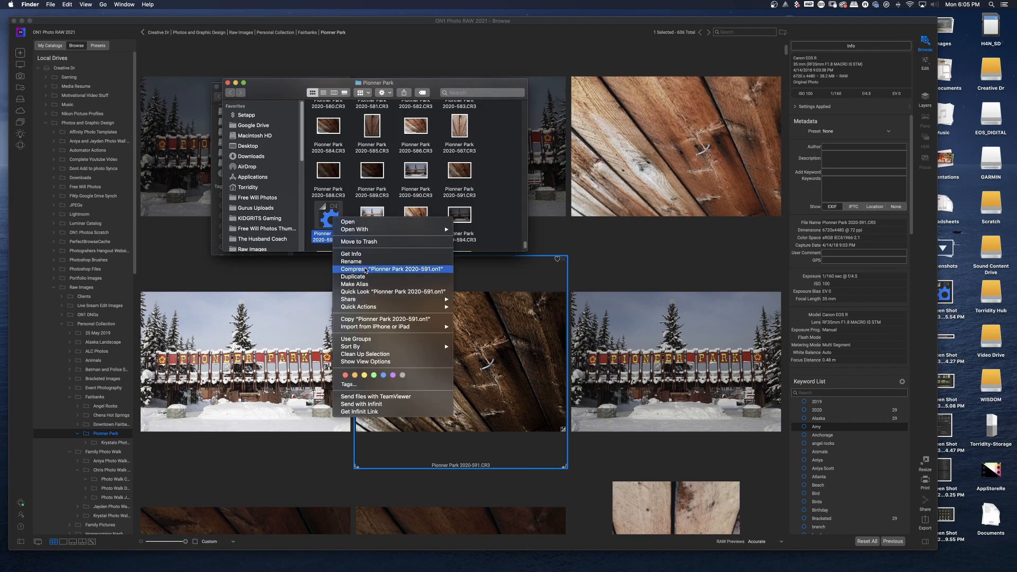
left_click(351, 255)
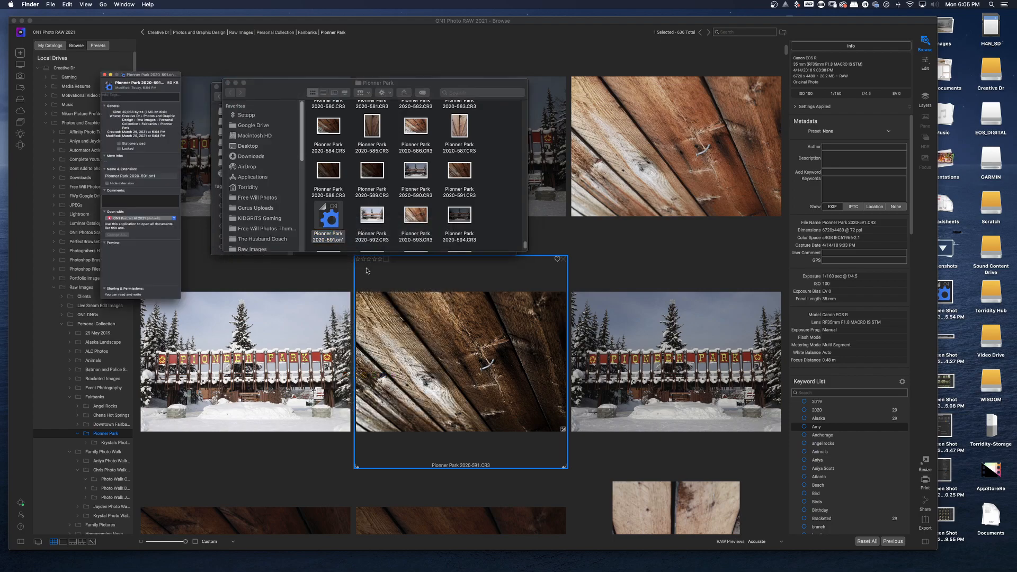
left_click_drag(73, 20, 572, 109)
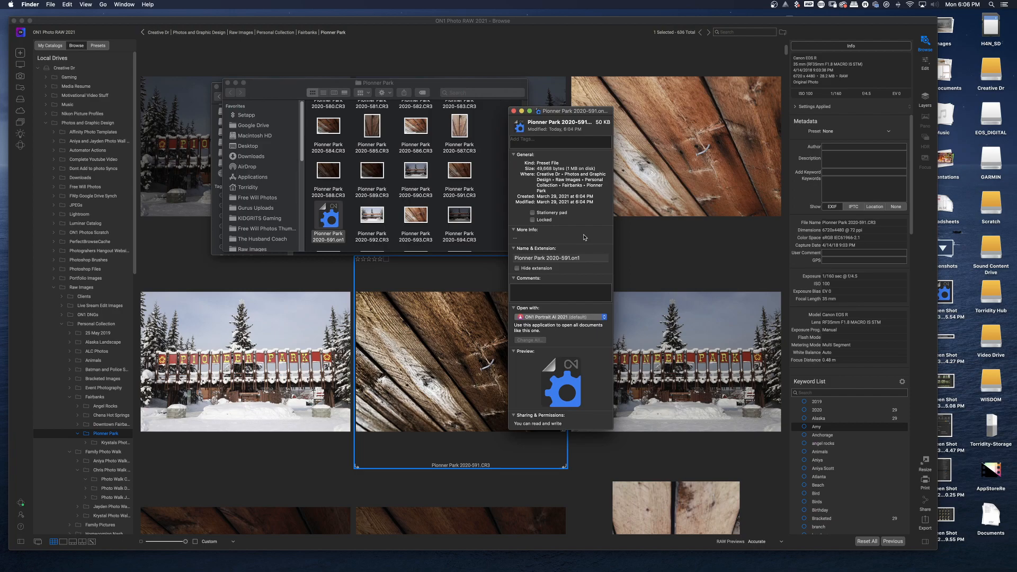
left_click(512, 111)
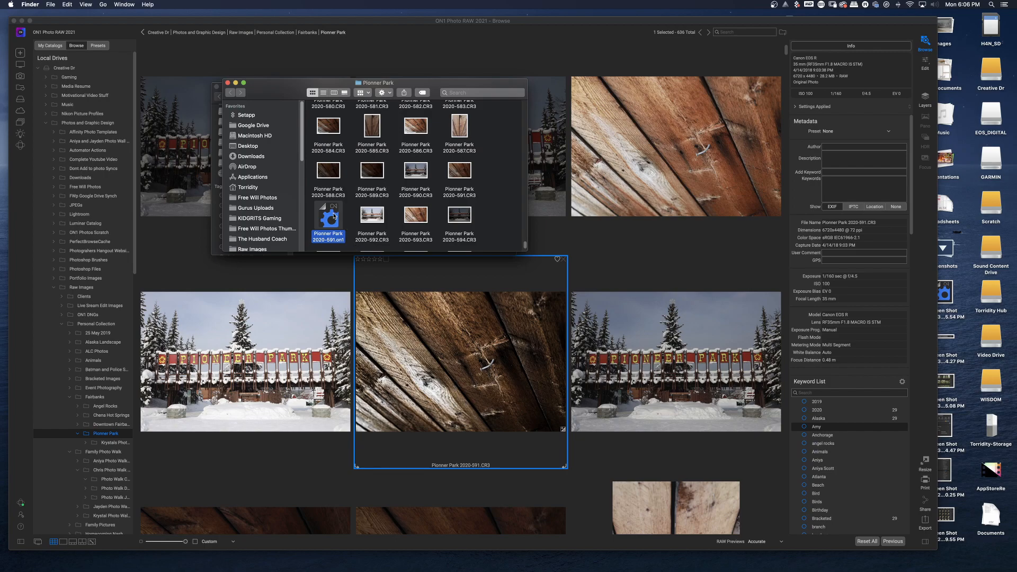
Reopen the file information of Pionner Park 2020-591.on1 and place it beside the photo browser to keep its size in view.
right_click(333, 216)
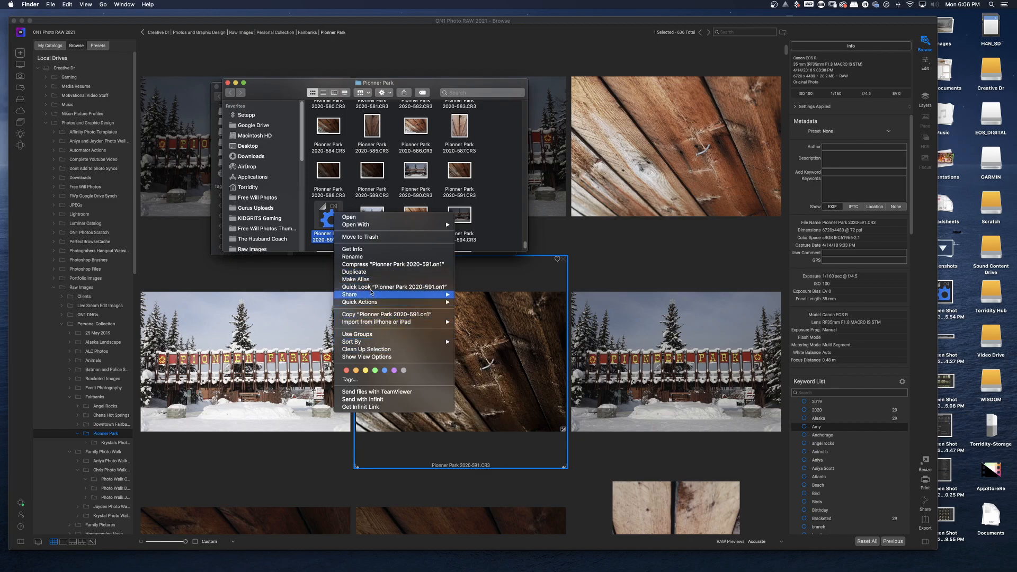
left_click(366, 248)
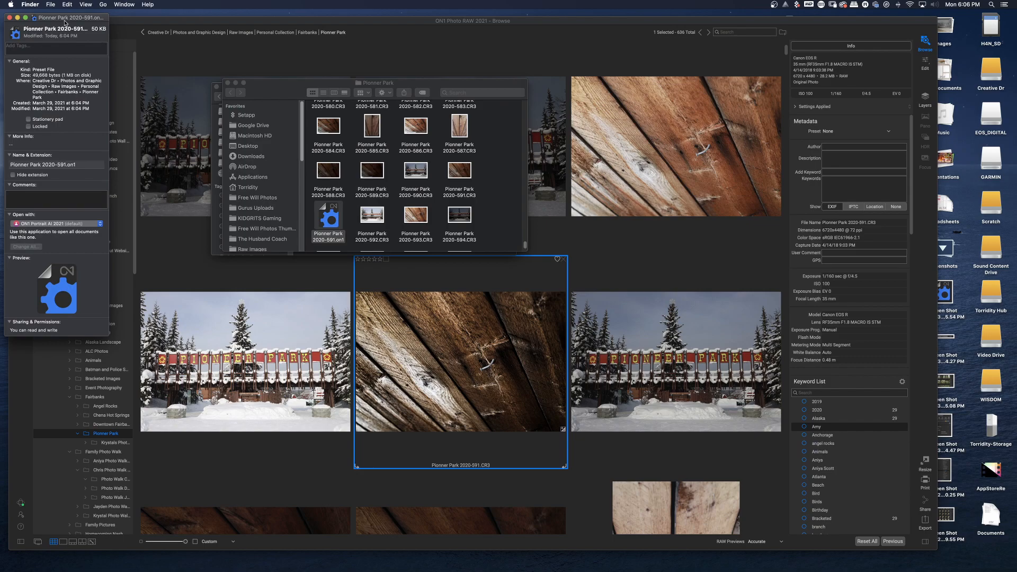
left_click_drag(82, 30, 1006, 126)
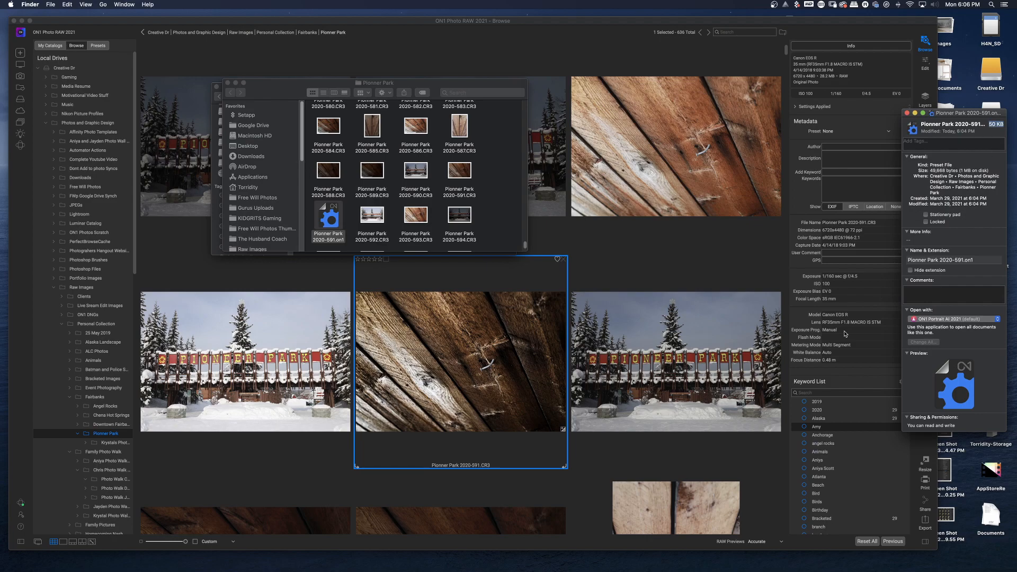
Reopen the wood-plank photo for editing and add a Sunshine effect filter with Amount about 75 and Warmth about 65.
left_click(497, 364)
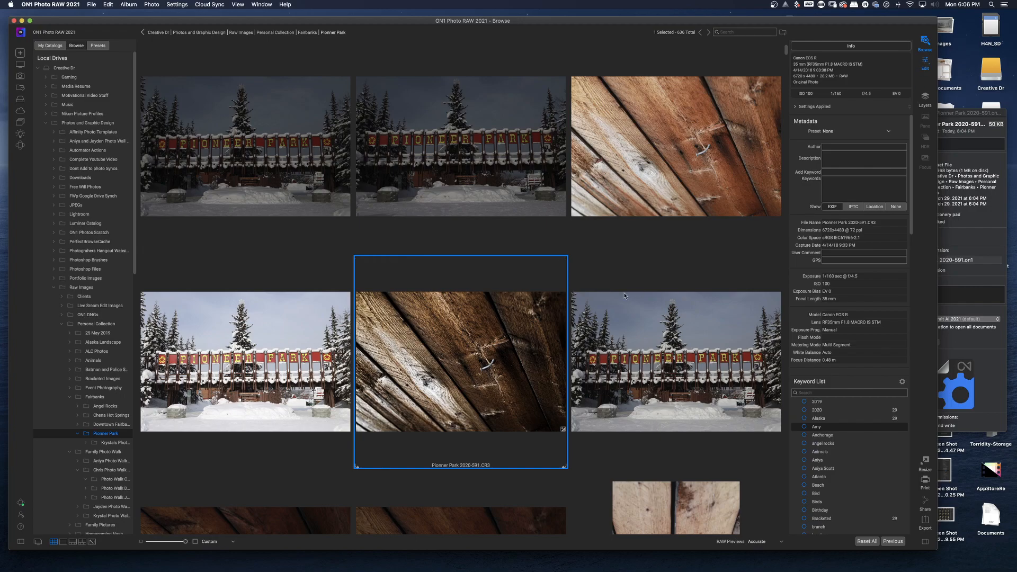
key("super+e")
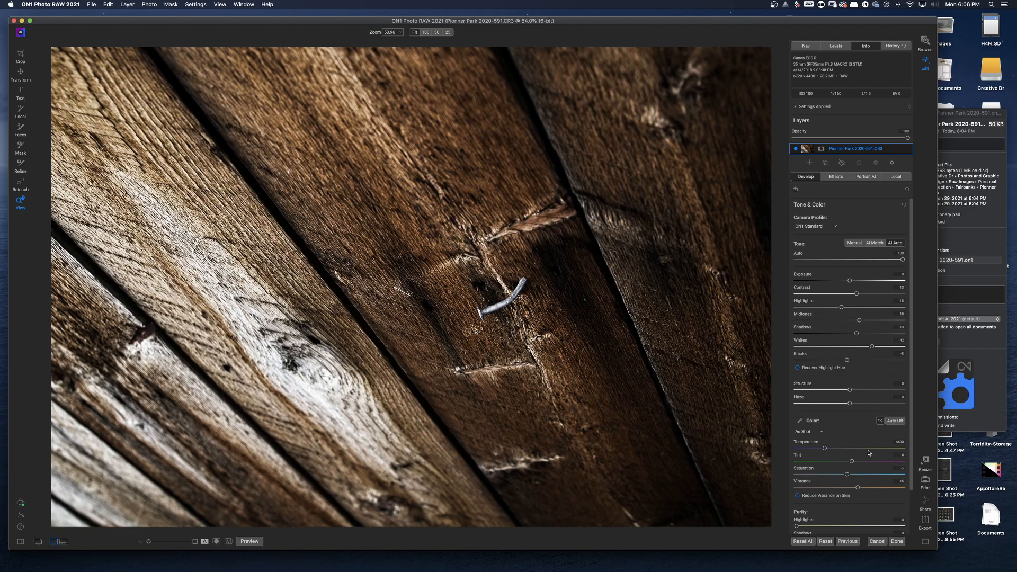
left_click(834, 177)
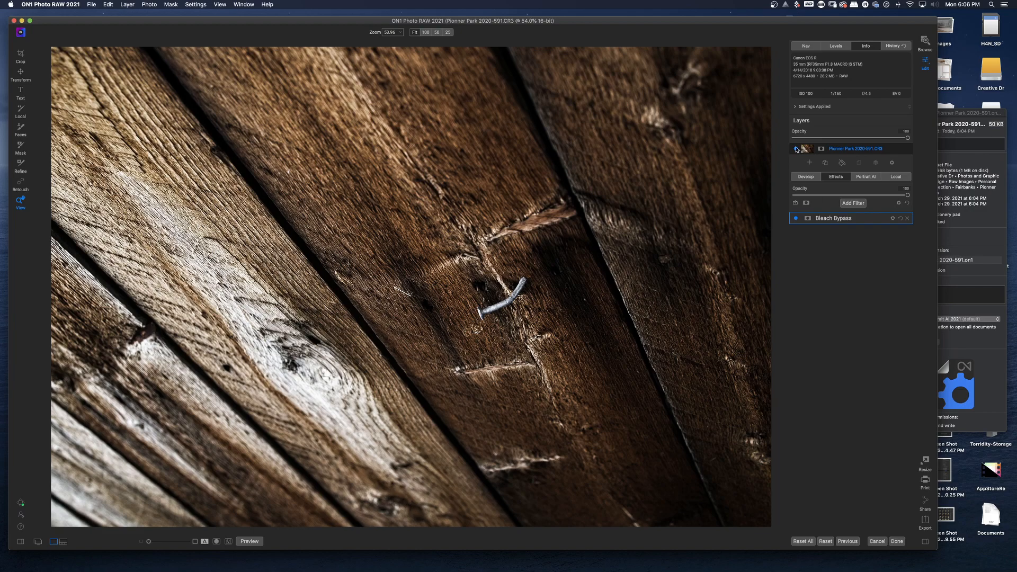
left_click(852, 204)
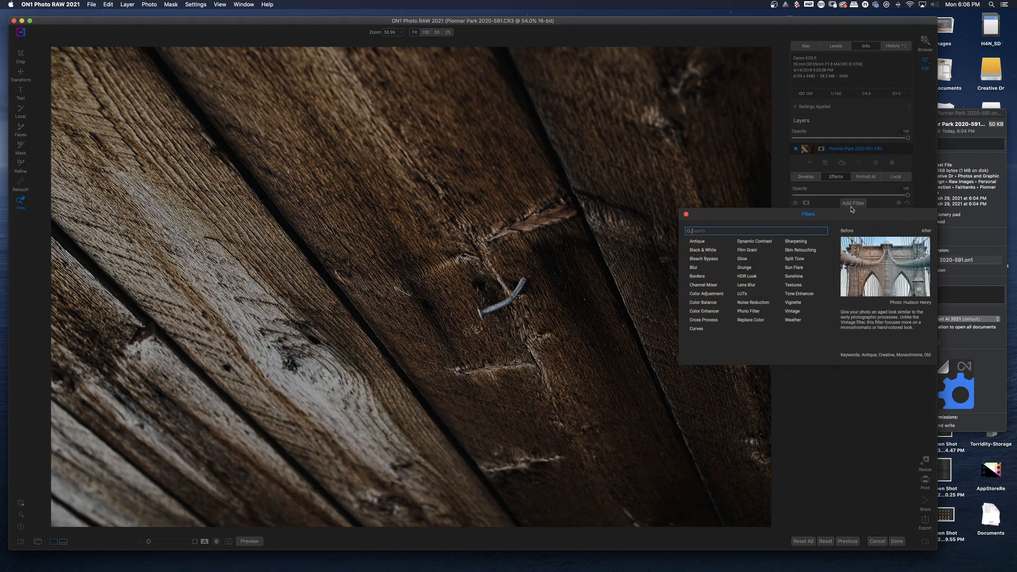
left_click(796, 279)
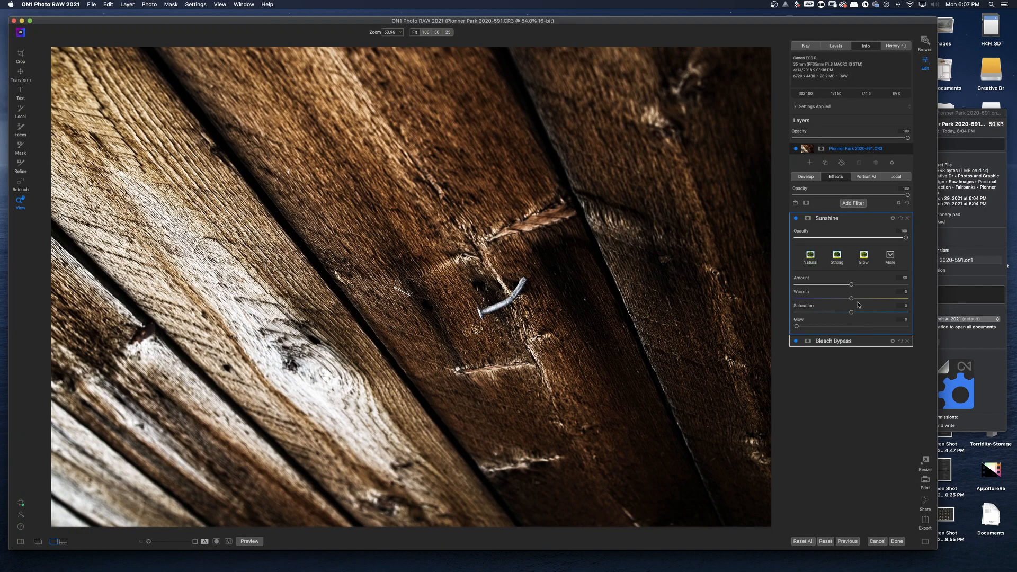
left_click_drag(853, 300, 879, 284)
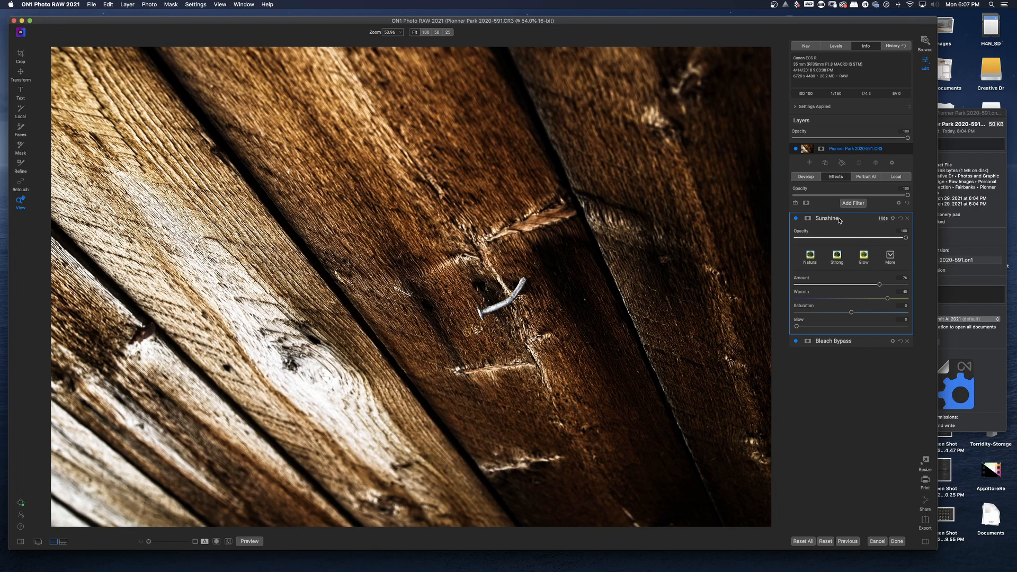
Add an Antique effect filter with the Red style and a Dynamic Contrast filter to the wood-plank photo.
left_click(847, 204)
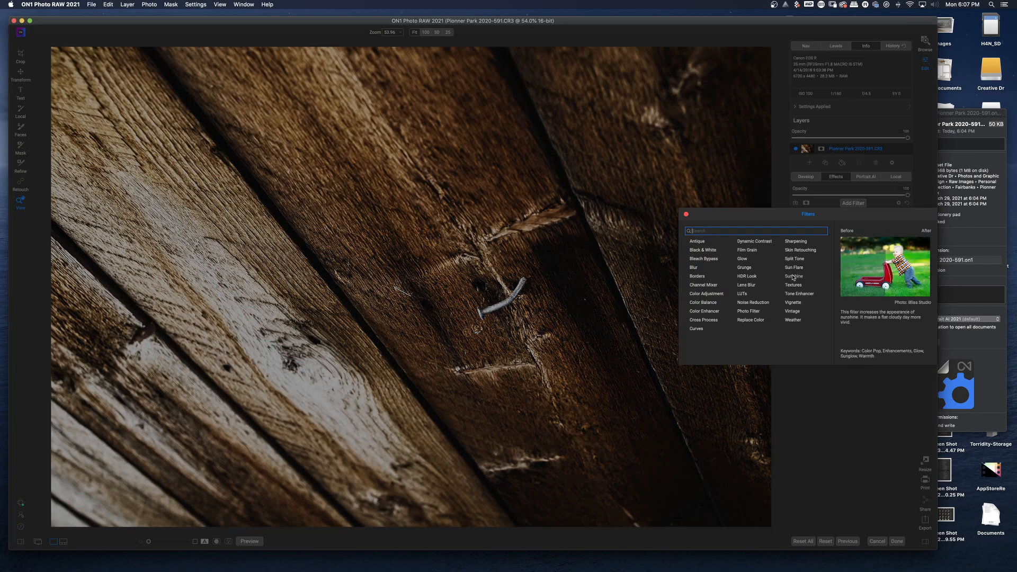
left_click(695, 242)
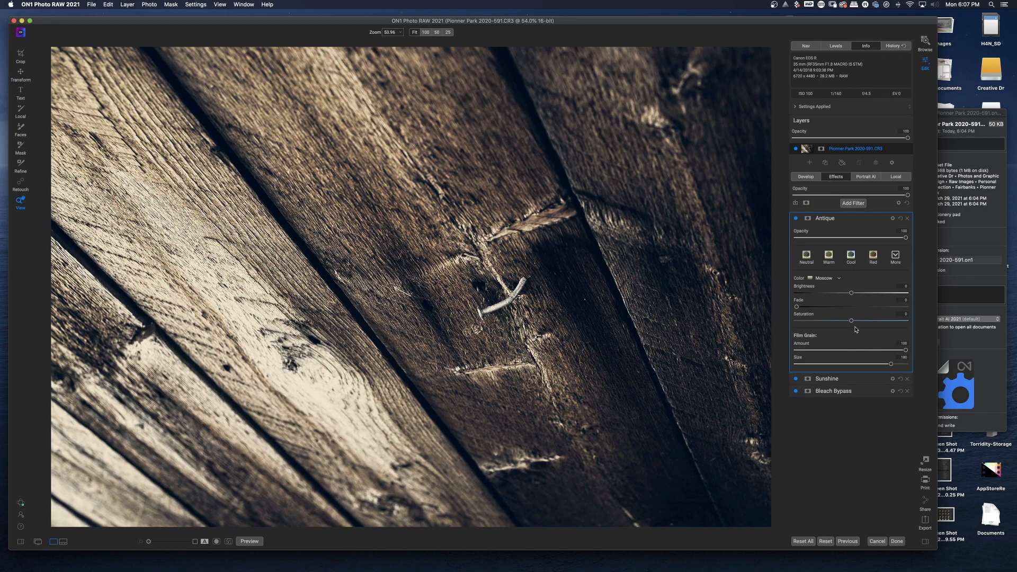
left_click(868, 258)
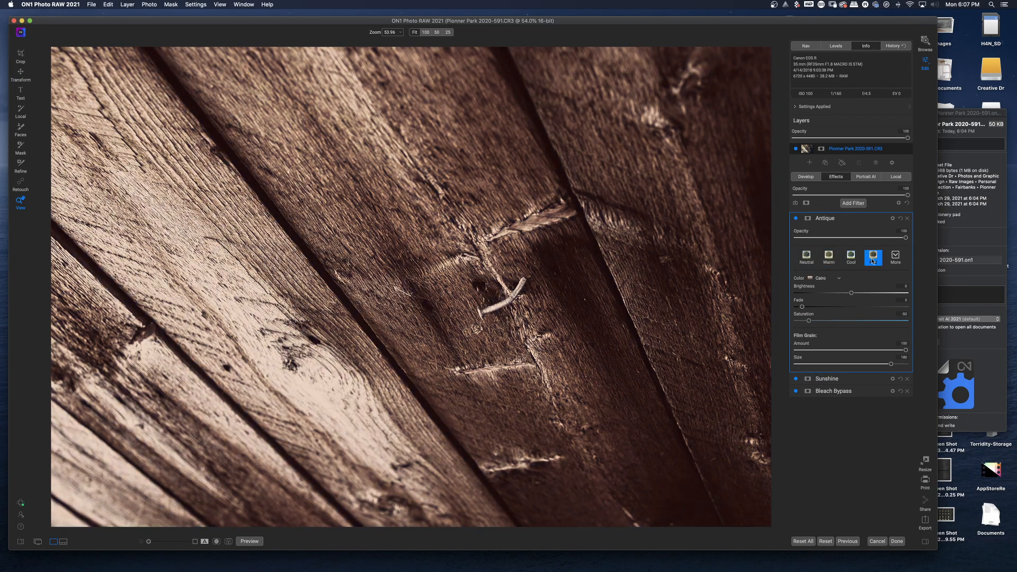
left_click(859, 206)
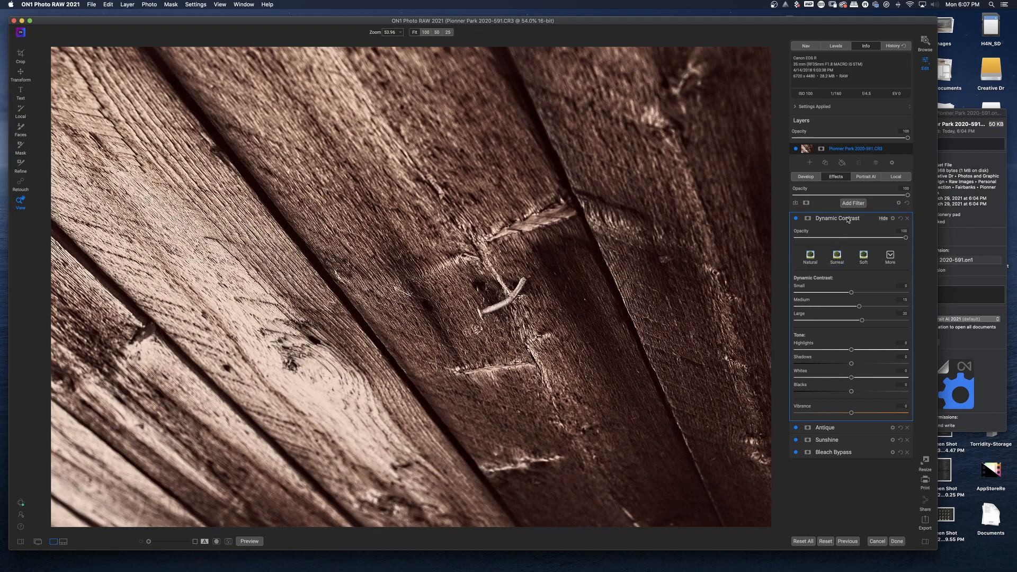
Add a Textures filter with the Metal category's Corrugated texture, set its mode to Lighter, and finish editing the photo.
left_click(852, 203)
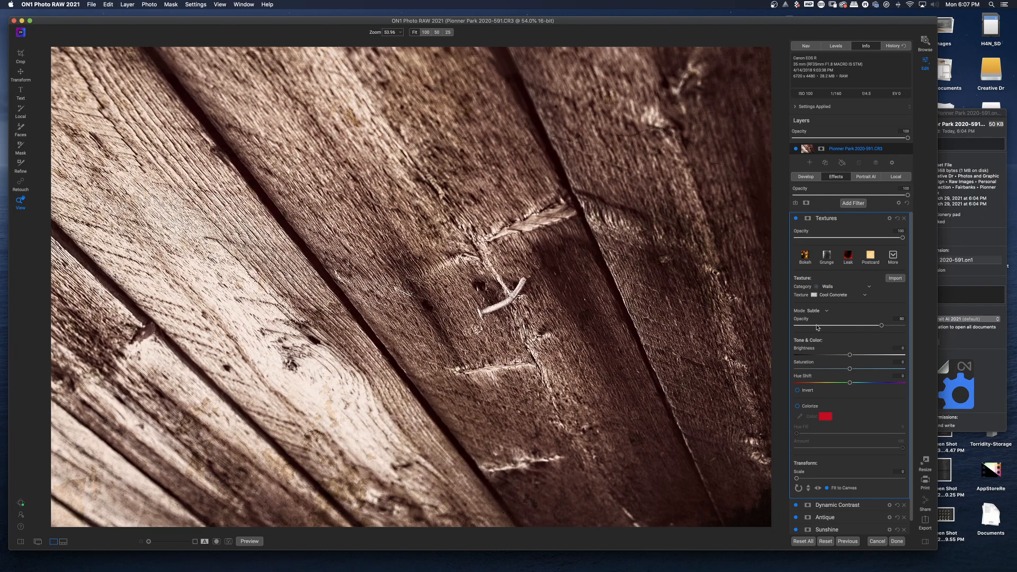
left_click(829, 290)
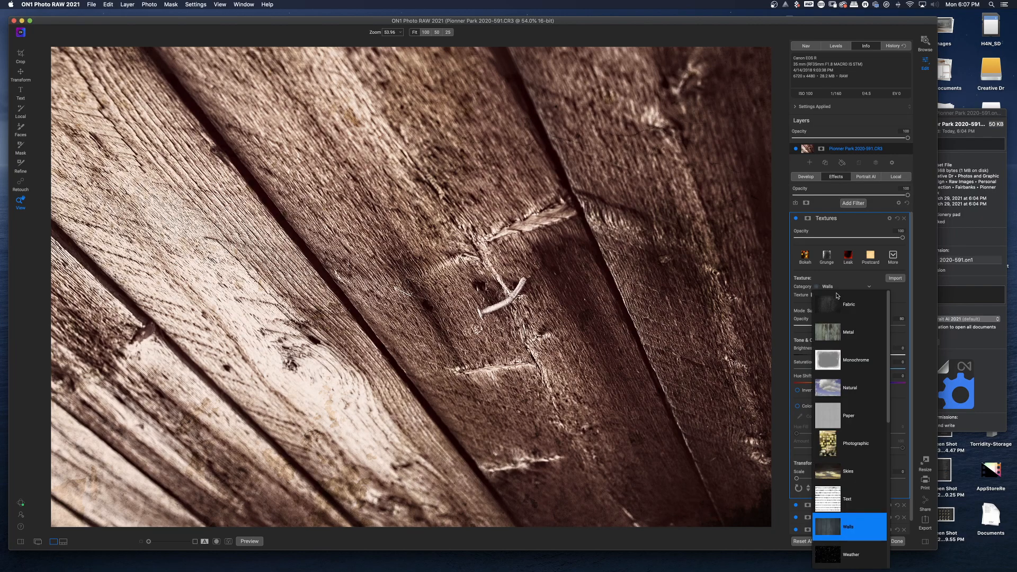
left_click(838, 337)
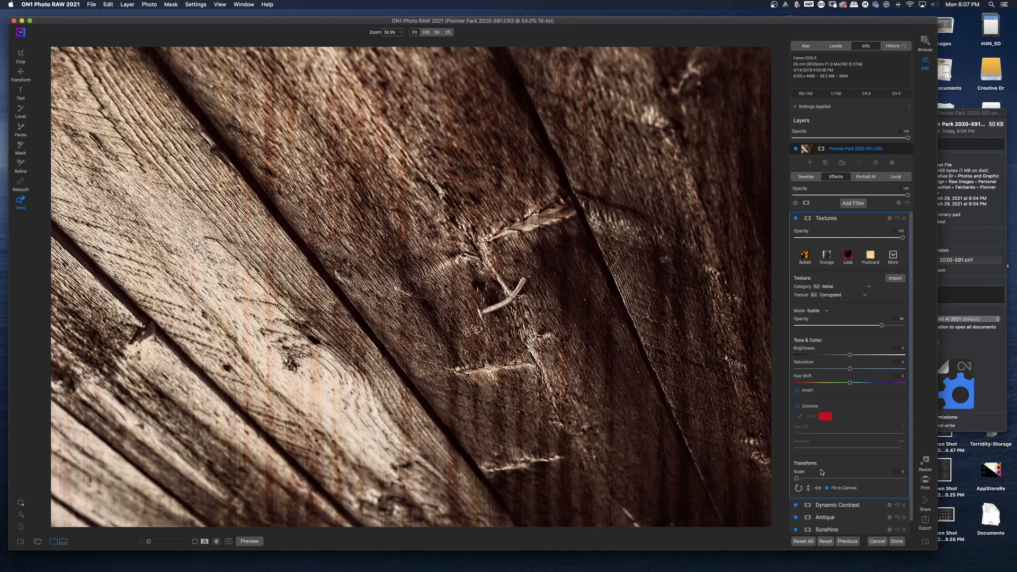
left_click(825, 312)
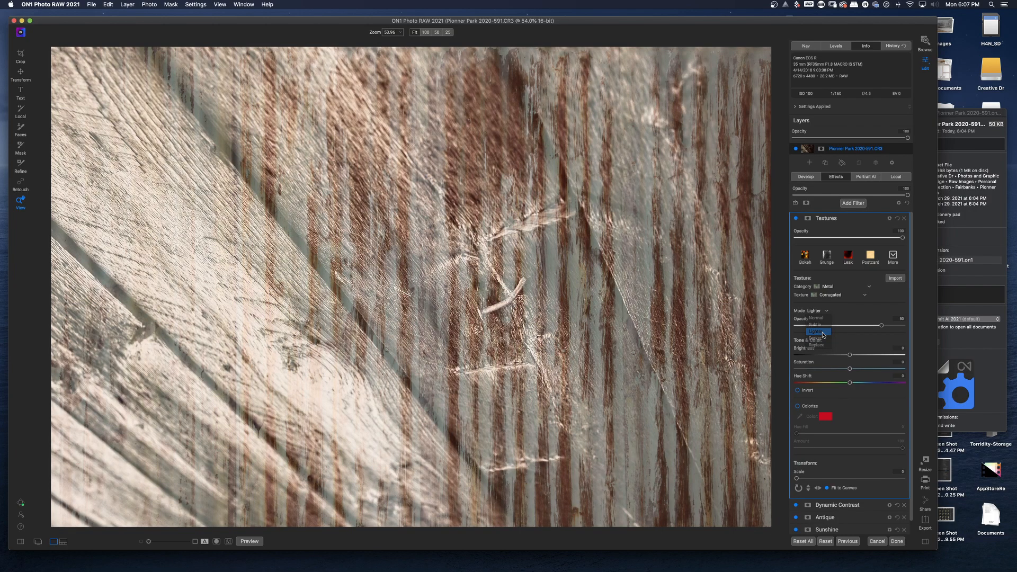
left_click(821, 332)
left_click(899, 542)
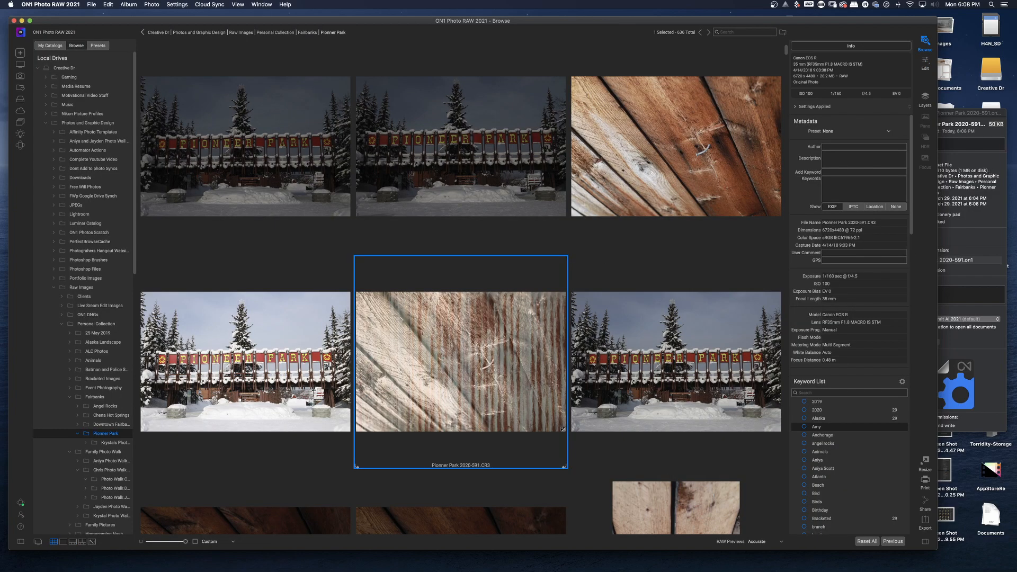
Check the sidecar's size in its info window, minimize the photo browser, and close the outdated info window.
left_click(971, 117)
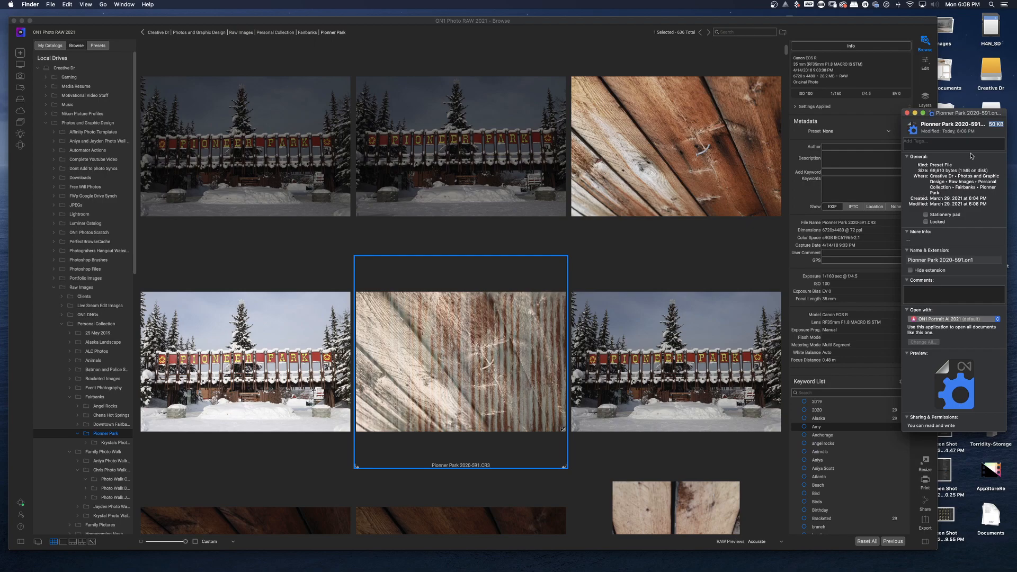
left_click(984, 127)
left_click(989, 123)
left_click(24, 22)
left_click(22, 21)
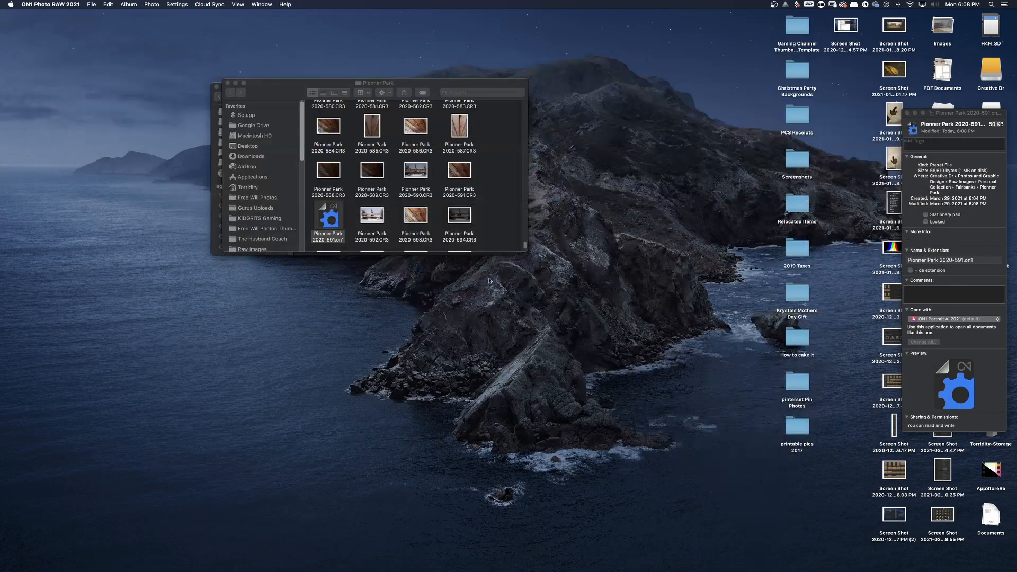
left_click(906, 113)
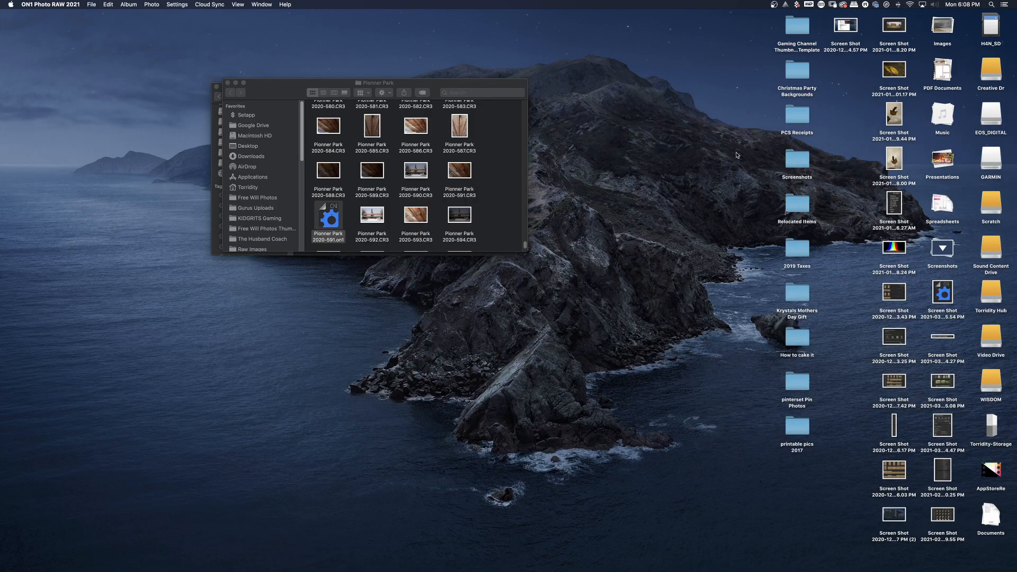
Reopen the file information of Pionner Park 2020-591.on1, place it beside the Finder folder, and highlight the file size.
left_click(335, 221)
right_click(332, 217)
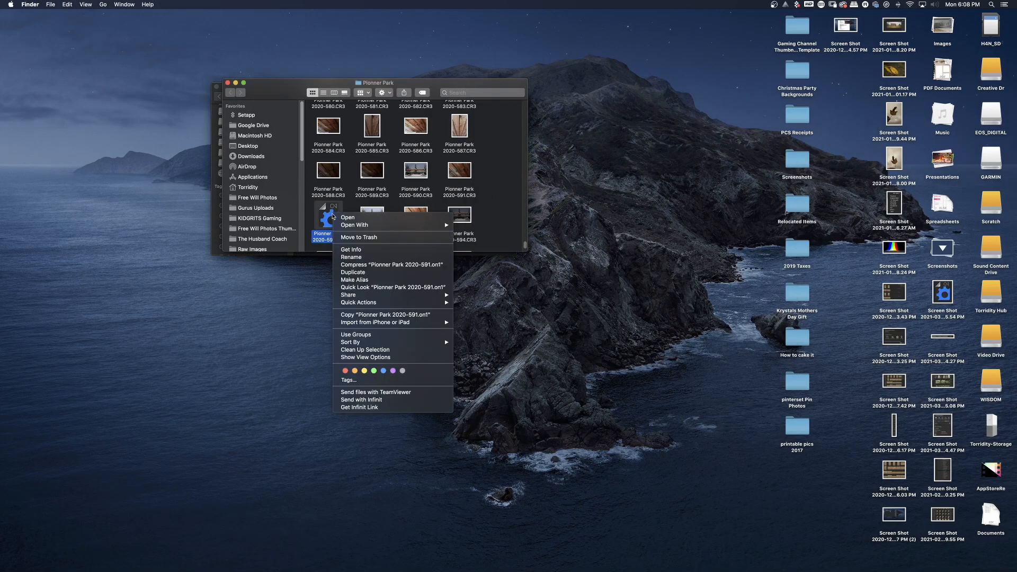
left_click(371, 249)
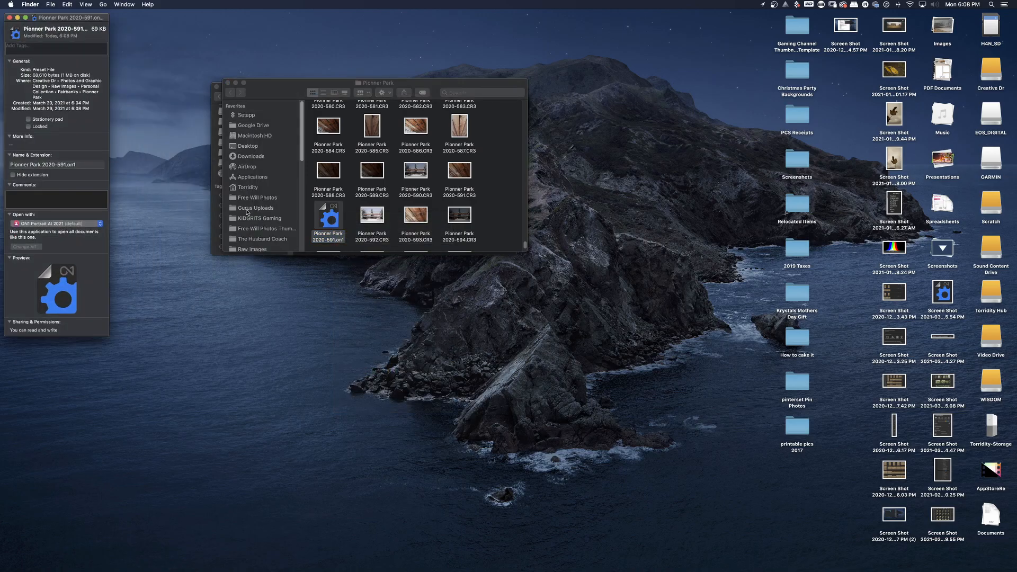
left_click_drag(66, 21, 636, 144)
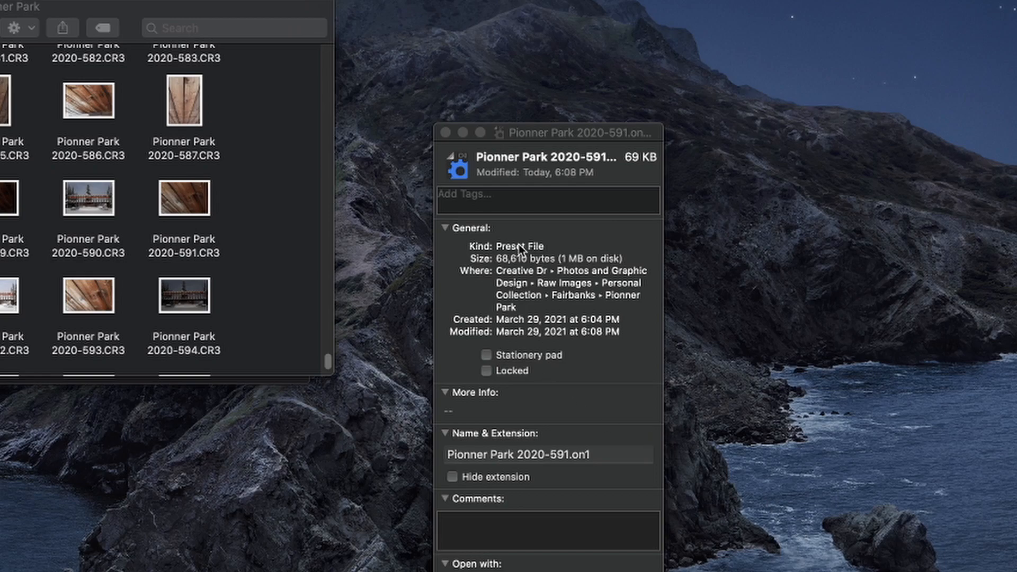
left_click(625, 157)
left_click_drag(623, 157, 659, 159)
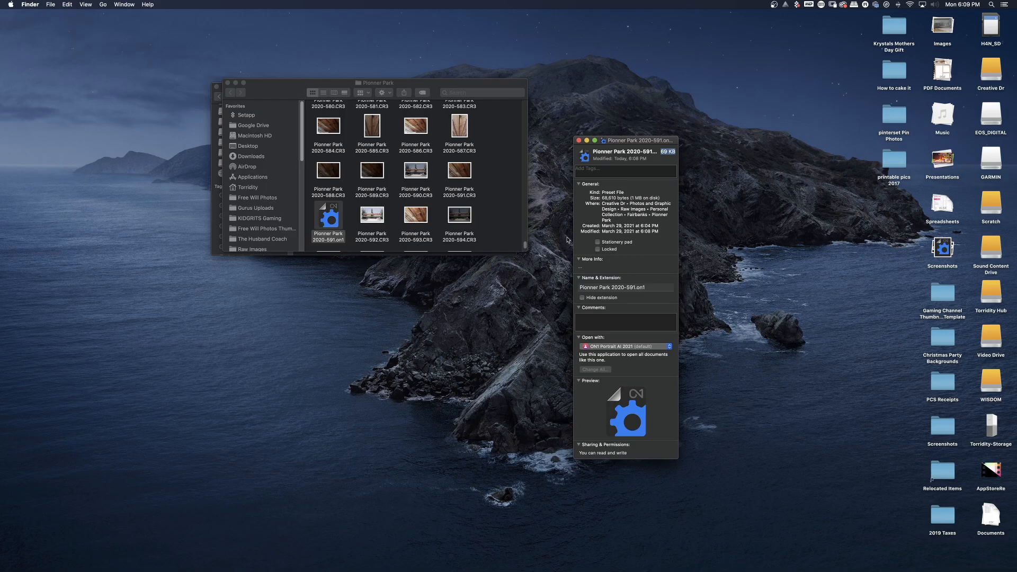
Switch to ON1 Photo RAW and add the snowy sign photo Pionner Park 2020-592.CR3 as a layer over the edited wood-plank photo.
mouse_move(546, 571)
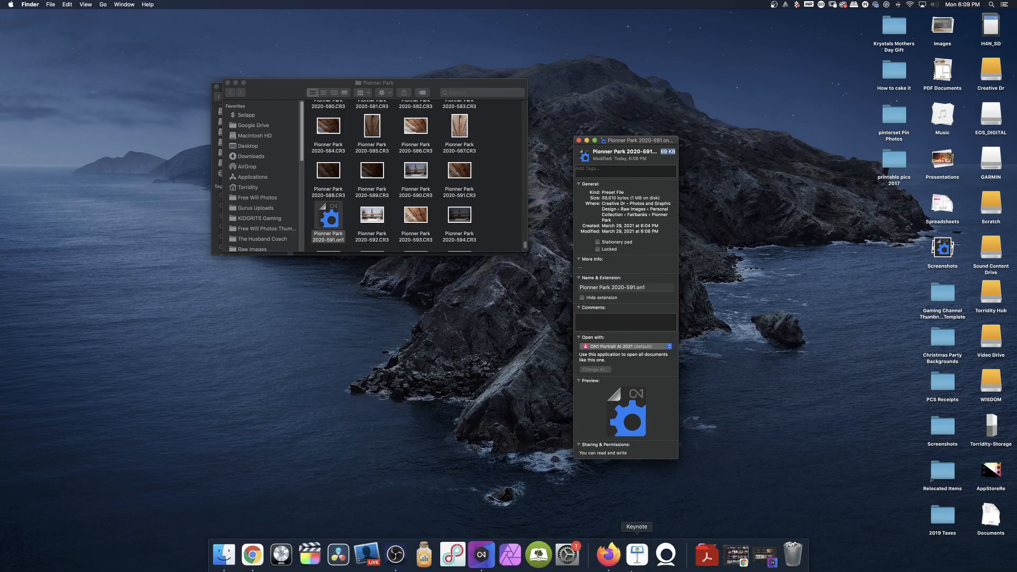
left_click(760, 555)
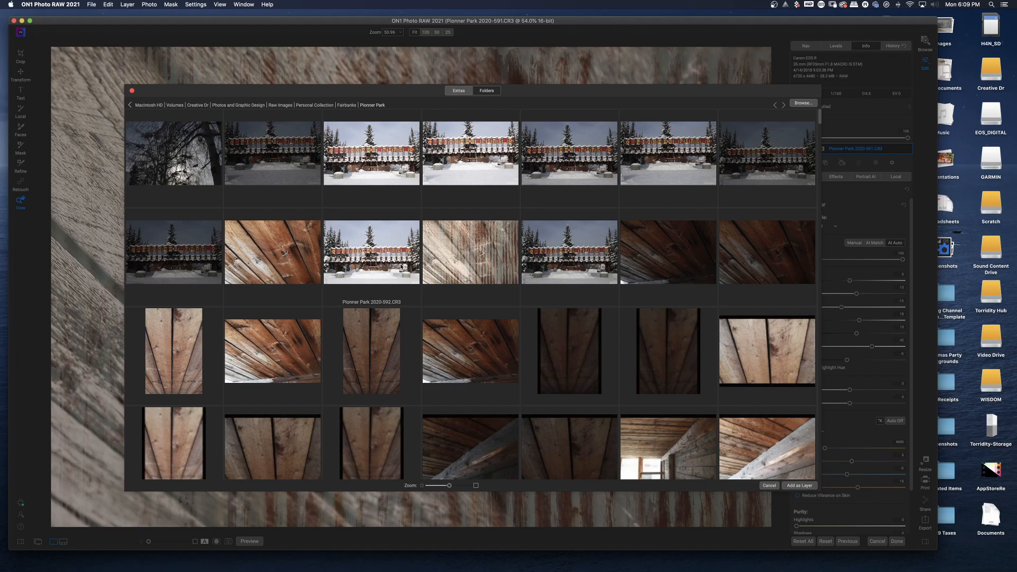
left_click(371, 252)
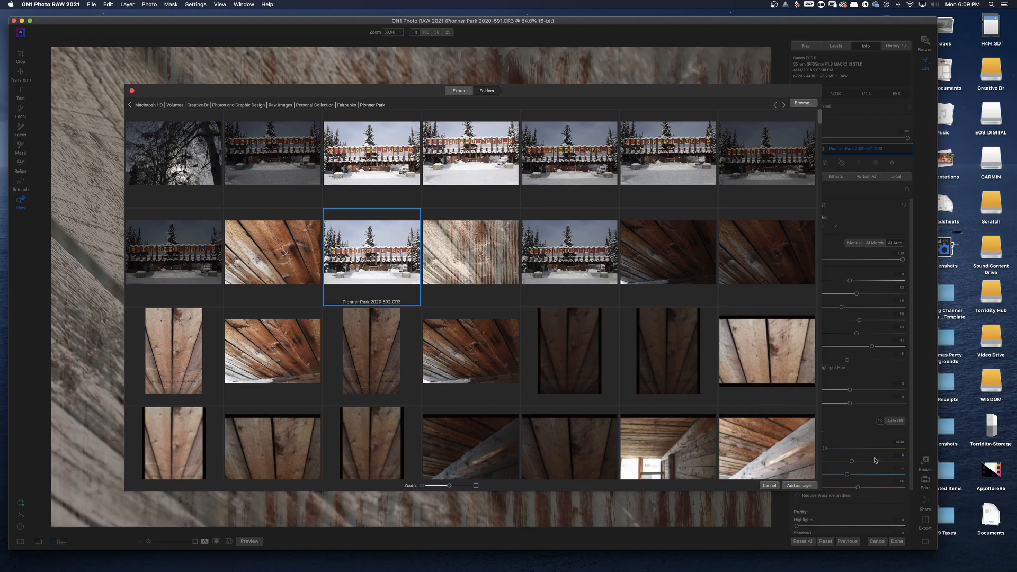
left_click(796, 486)
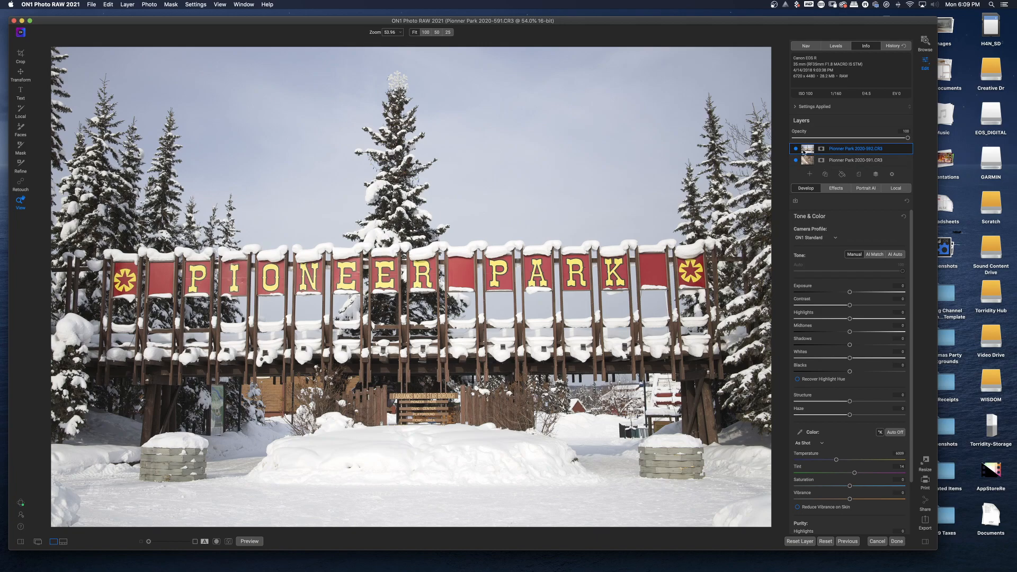
Shrink the snowy sign layer to roughly half the canvas width, position it near the photo's upper-right corner, and finish editing.
key("v")
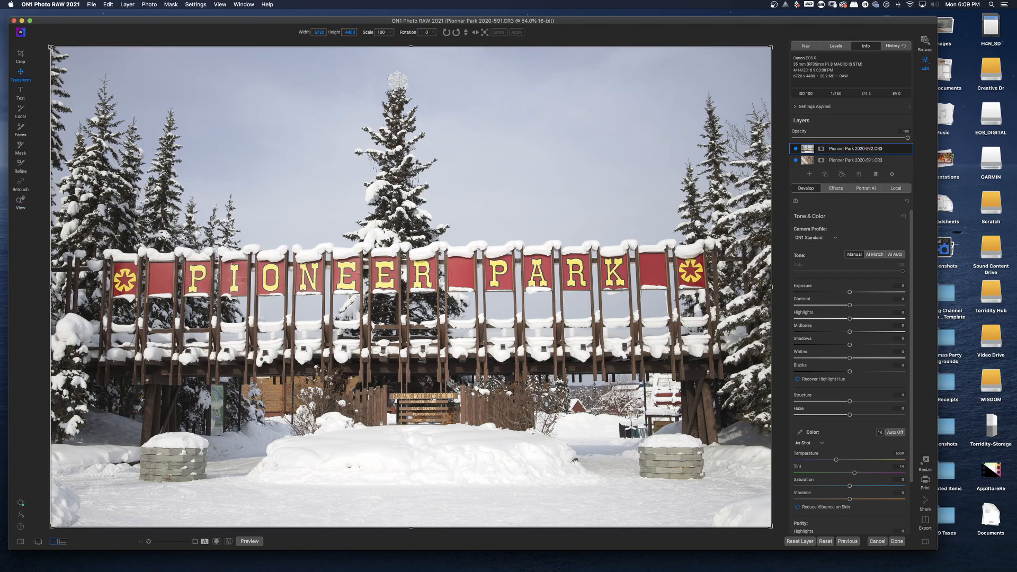
left_click_drag(51, 47, 395, 221)
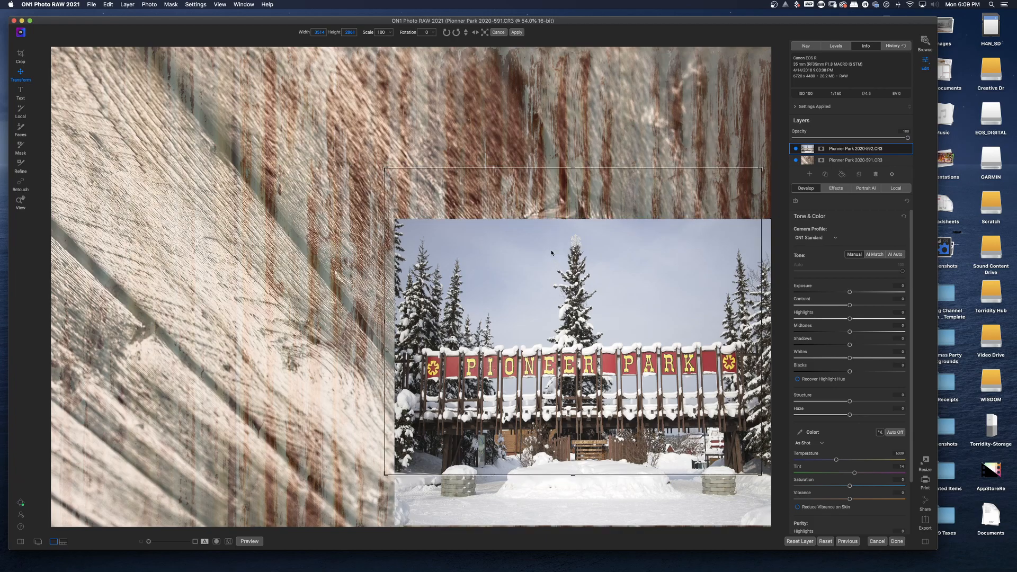
left_click_drag(573, 385, 547, 228)
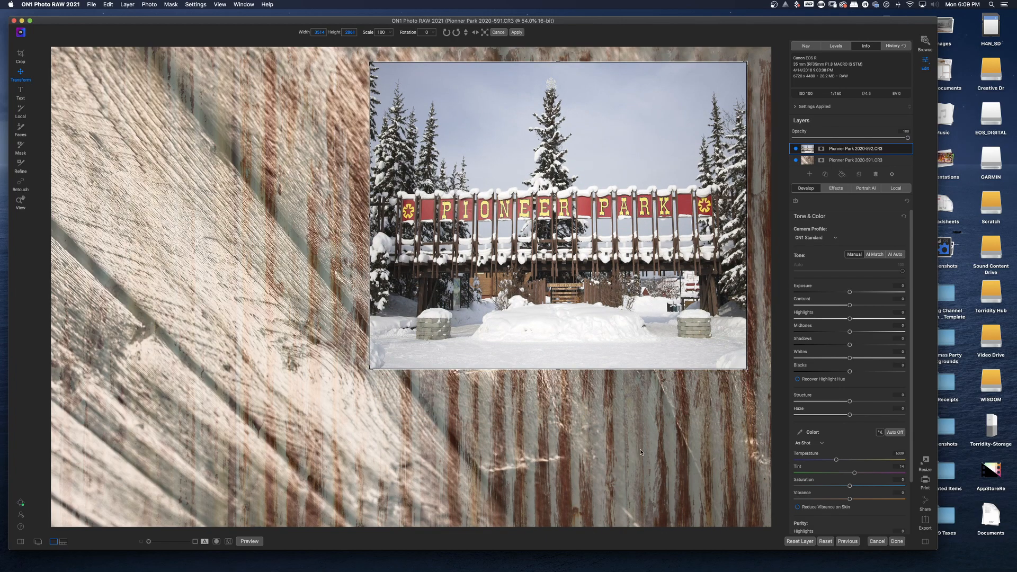
left_click(895, 541)
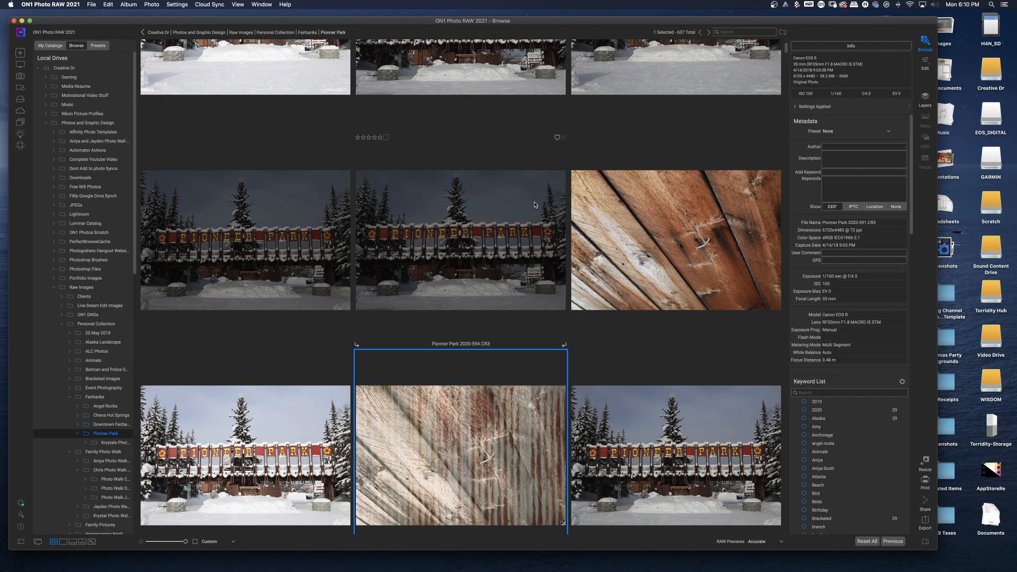
Find the layered file Pionner Park 2020-591.onphoto at the end of the photo browser and select it.
scroll(535, 204, "down", 10)
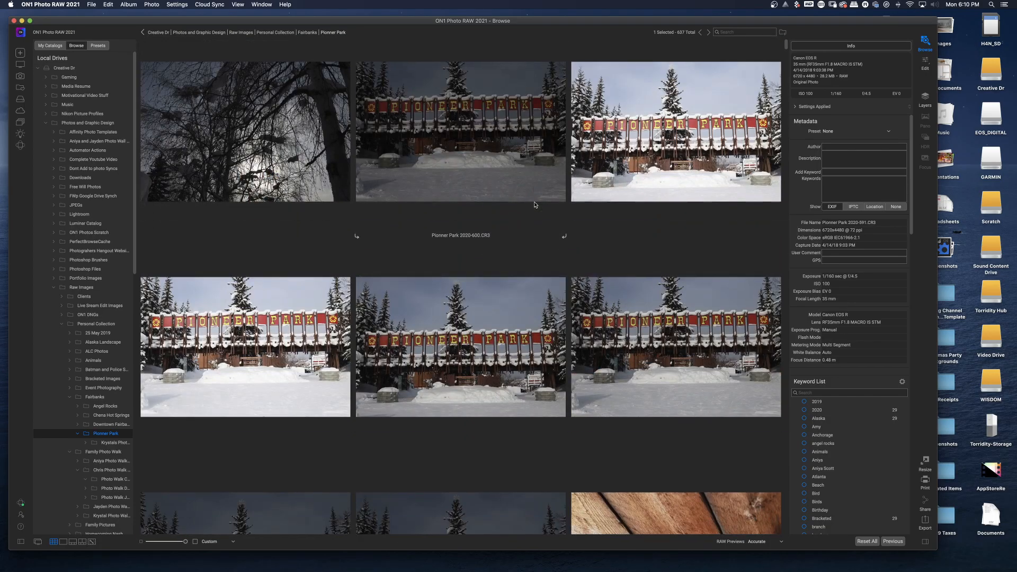
scroll(533, 204, "down", 10)
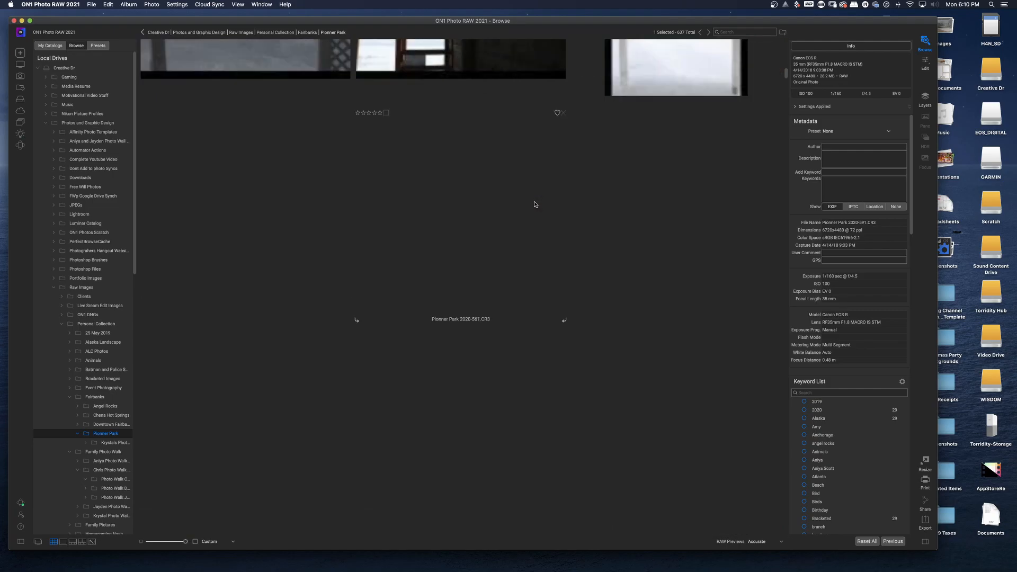
scroll(534, 205, "down", 10)
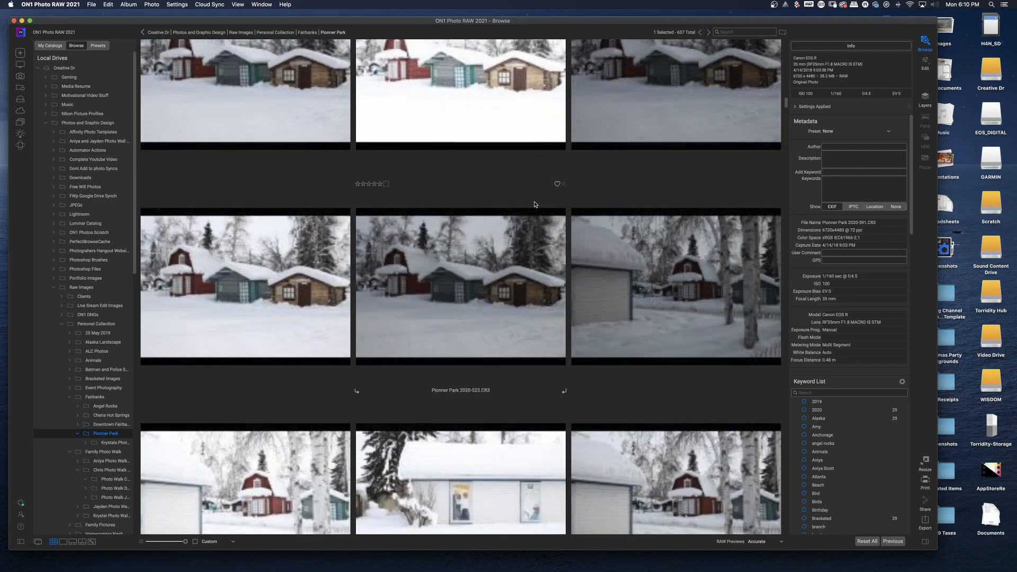
scroll(534, 205, "down", 10)
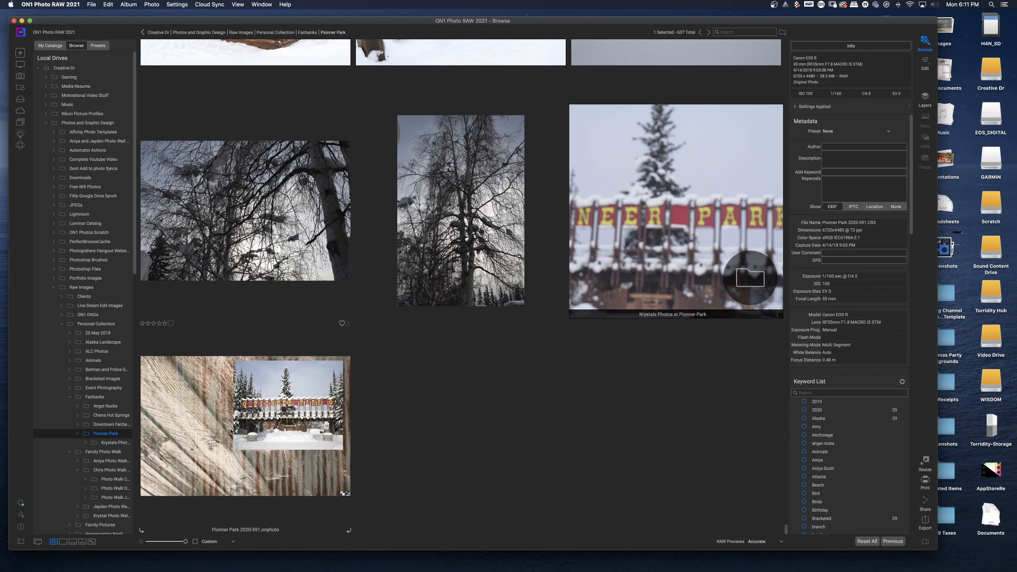
left_click(231, 432)
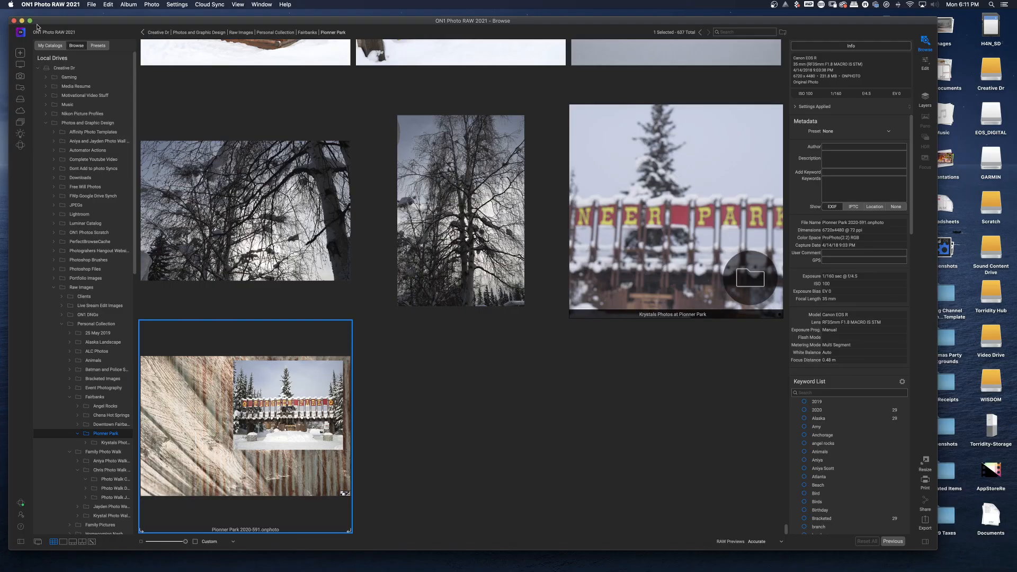
Minimize the photo browser and locate and select Pionner Park 2020-591.onphoto in the Finder folder.
left_click(21, 21)
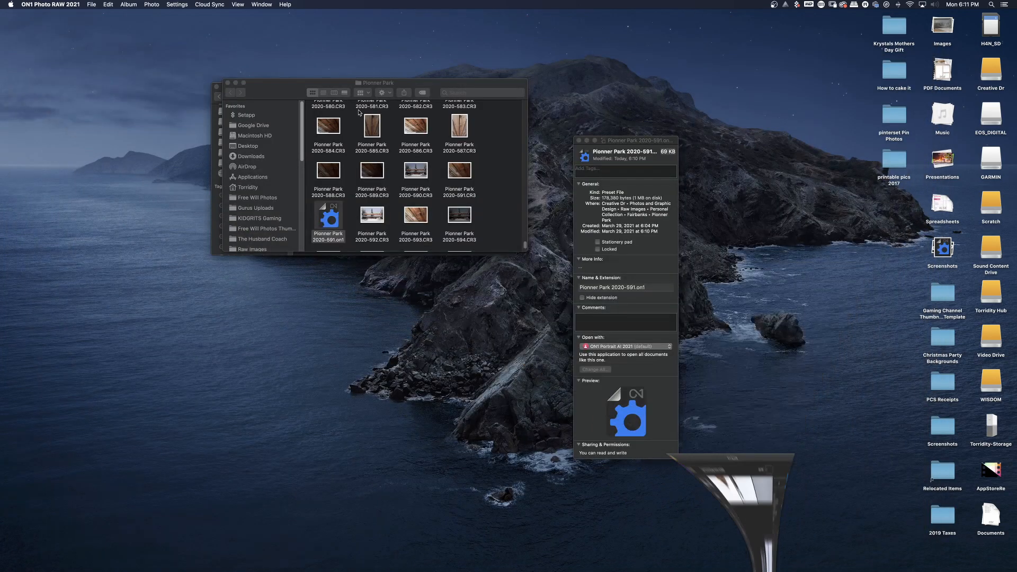
left_click(487, 206)
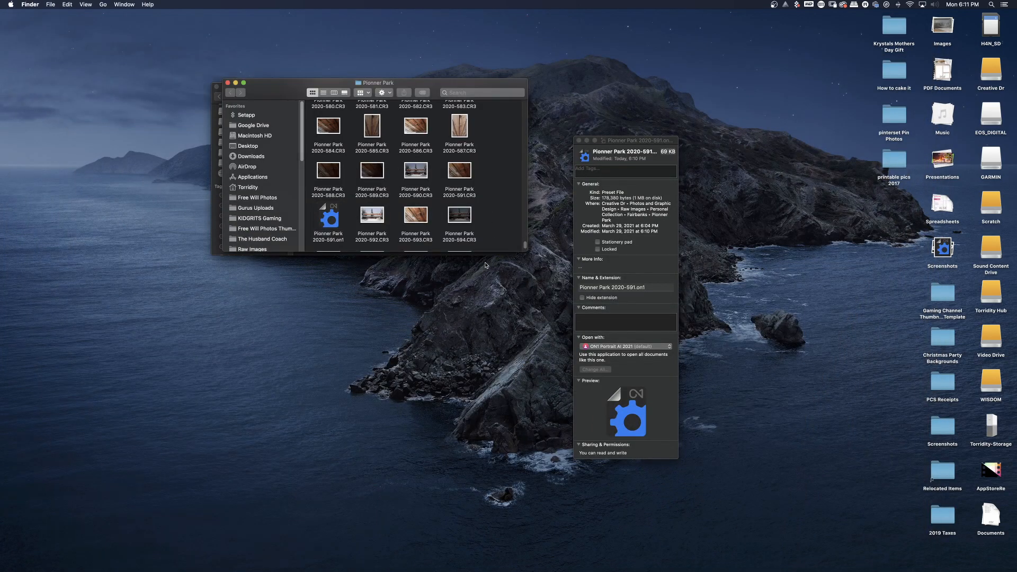
scroll(418, 202, "down", 3)
scroll(419, 203, "down", 2)
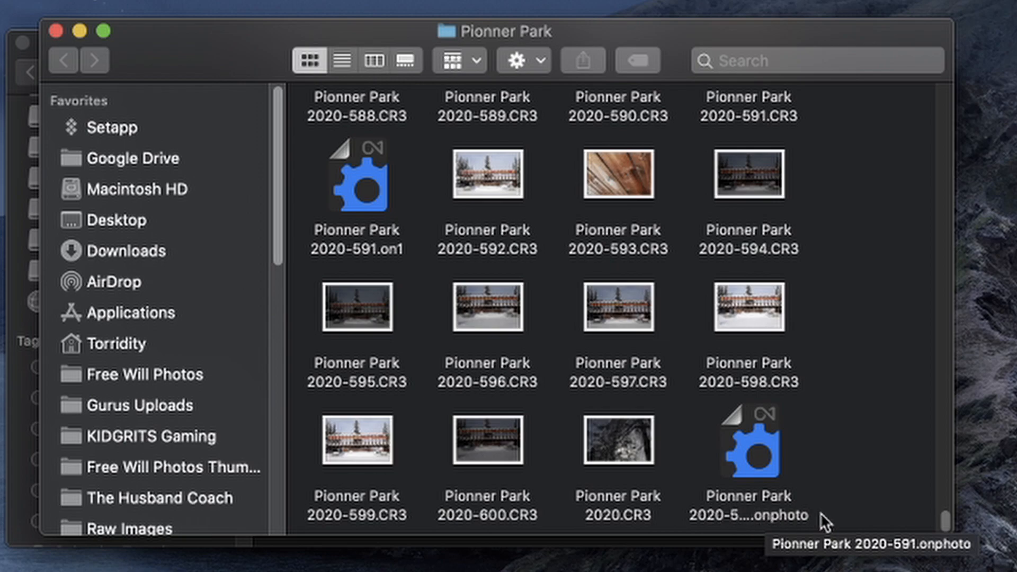
left_click(761, 466)
Compare the file information of Pionner Park 2020-591.onphoto side by side with the .on1 sidecar's, highlighting its size, and return to ON1 Photo RAW.
key("super+i")
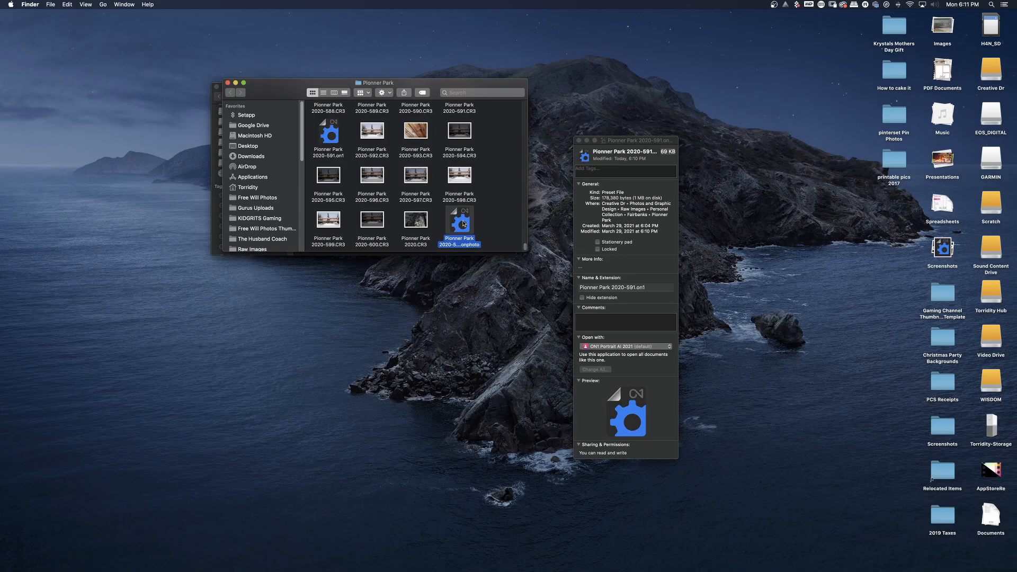
right_click(463, 223)
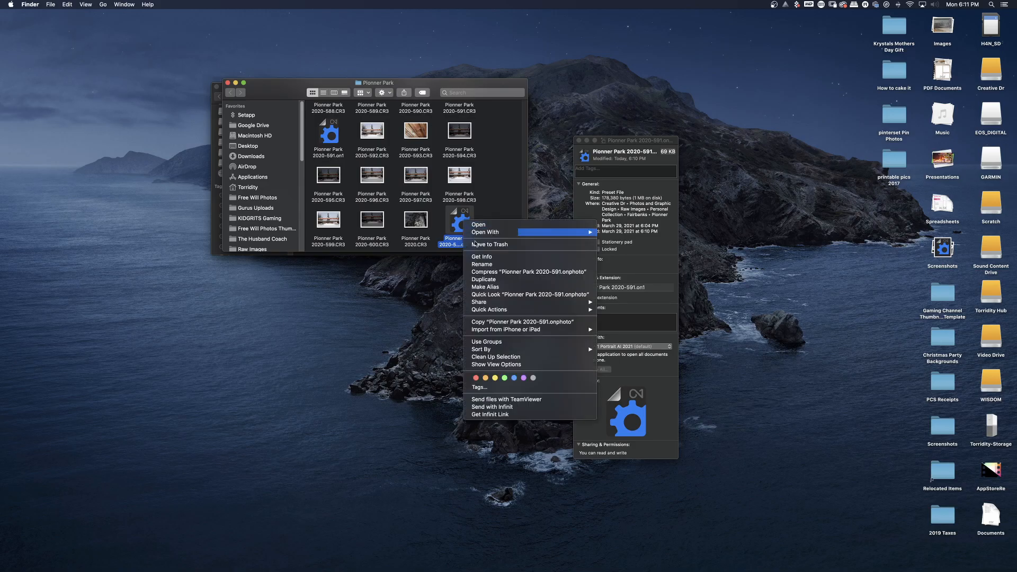
left_click(480, 258)
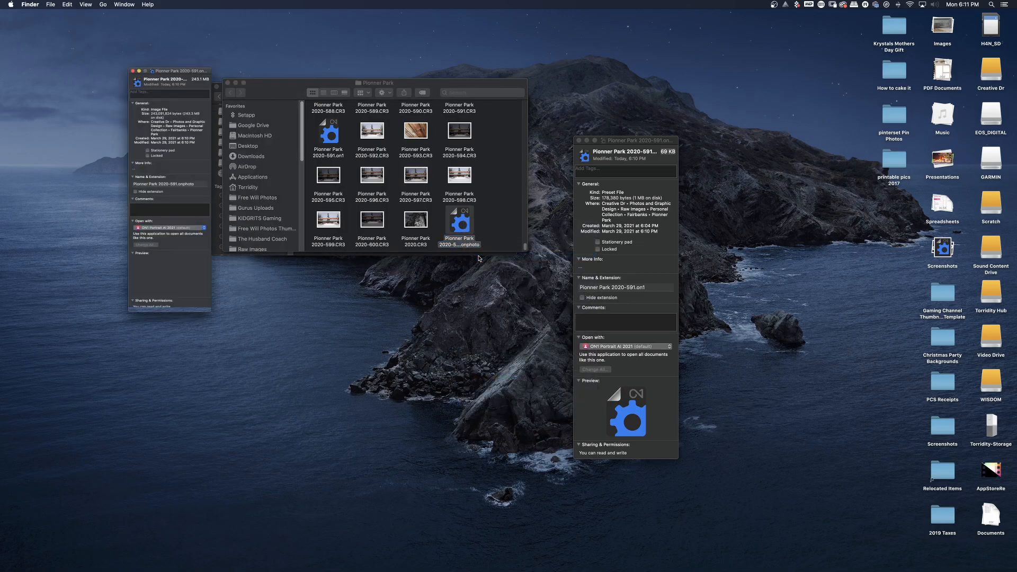
left_click_drag(168, 74, 725, 141)
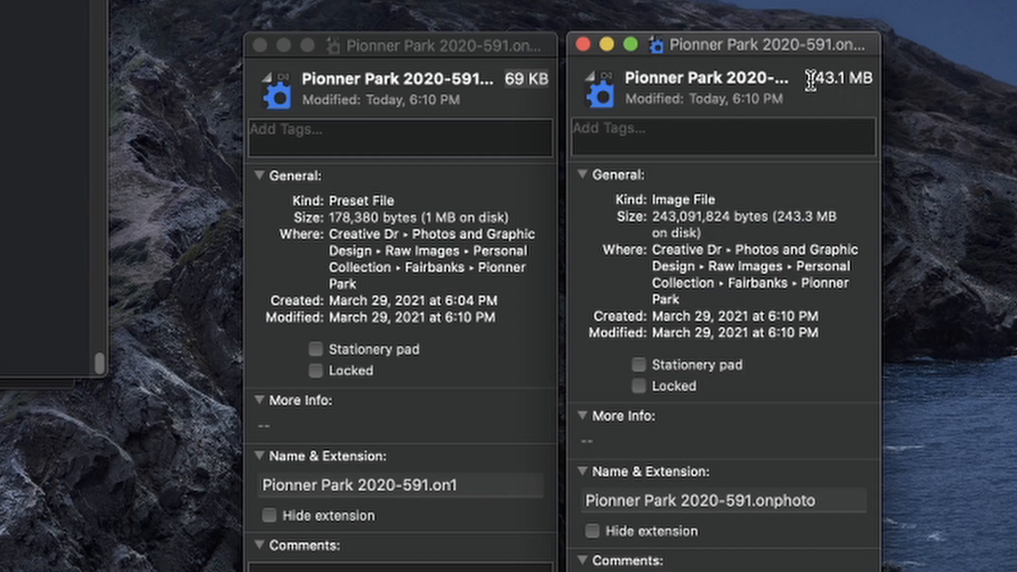
left_click_drag(807, 80, 862, 86)
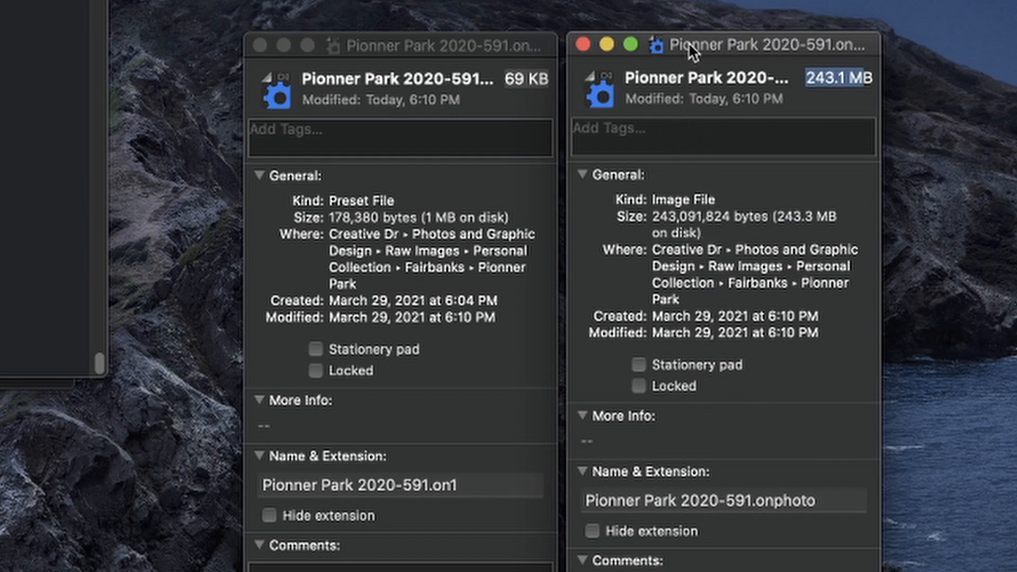
left_click_drag(689, 45, 710, 45)
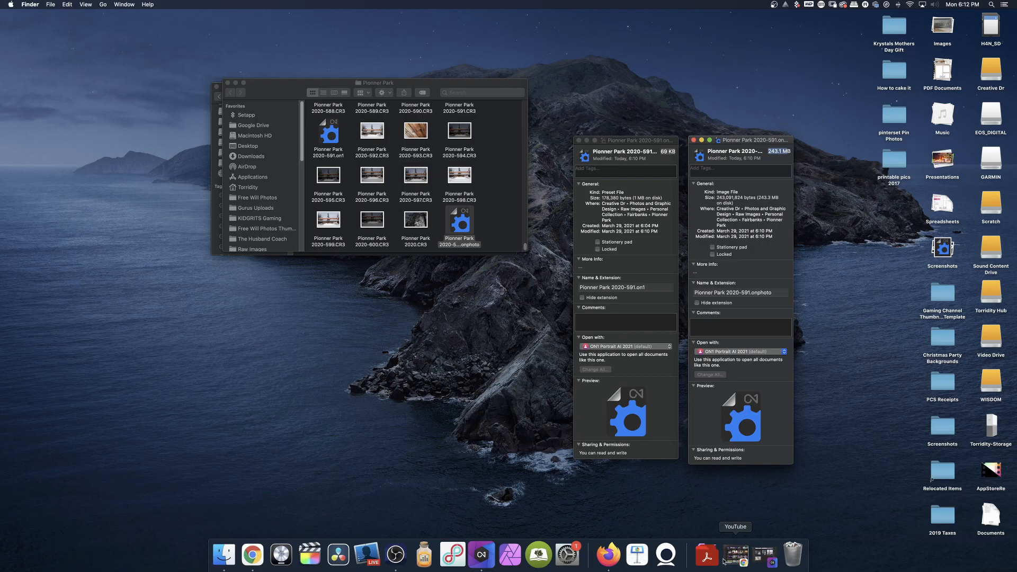
left_click(765, 556)
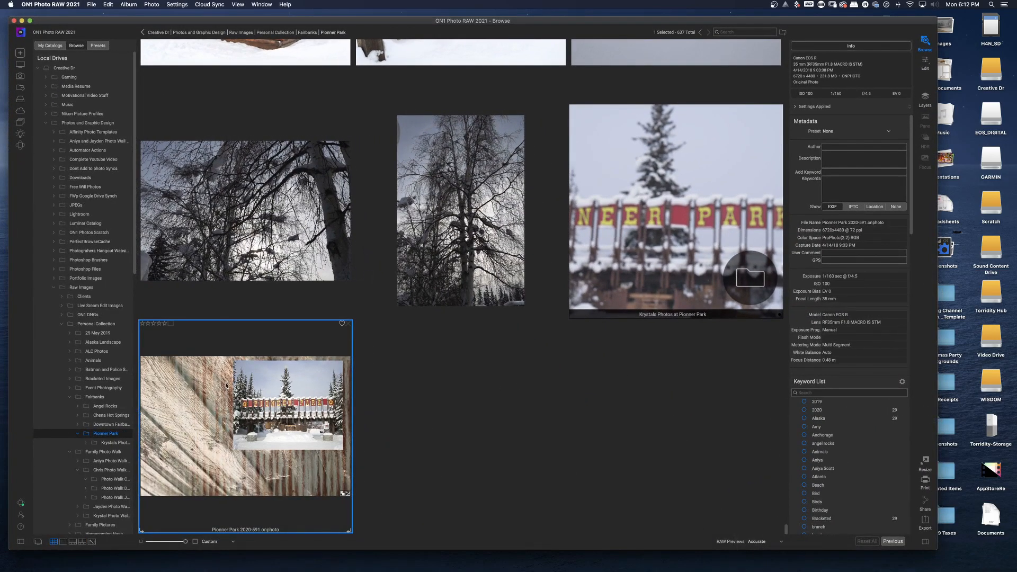